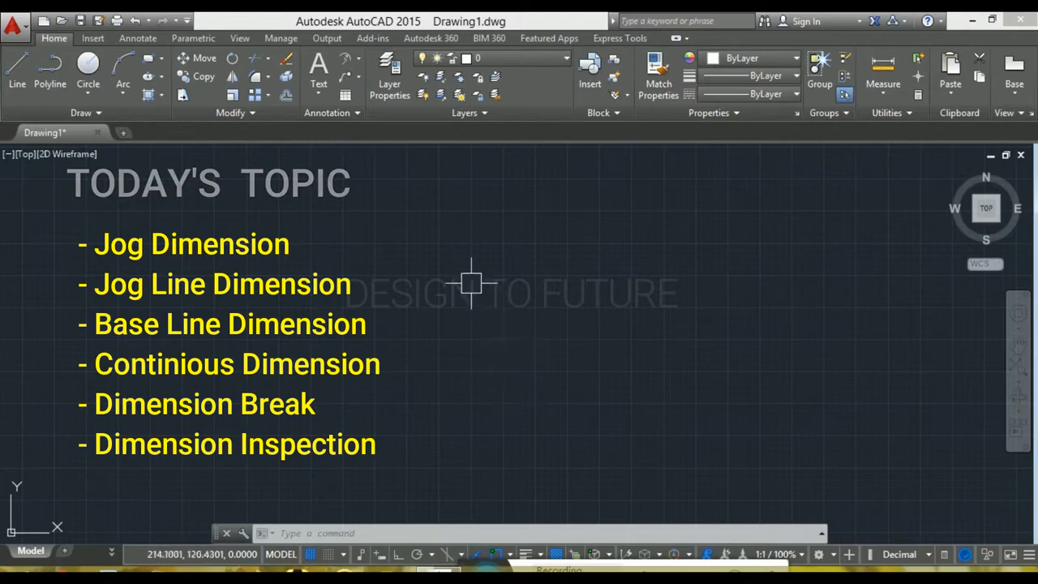
Draw a large rectangle across the middle of the empty drawing area by two opposite corners
{"action": "left_click", "coordinate": [148, 58]}
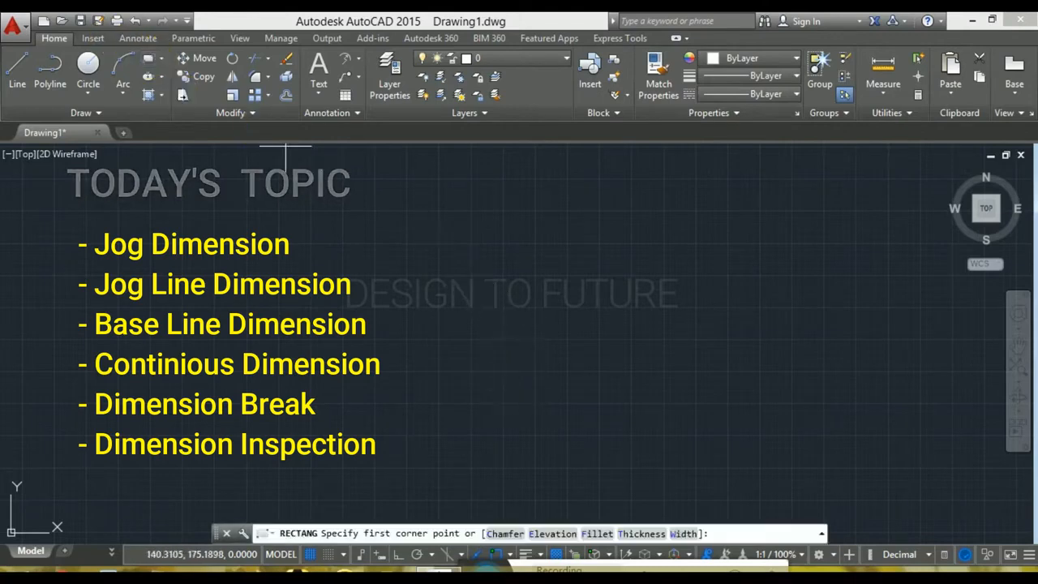
{"action": "left_click", "coordinate": [283, 209]}
{"action": "left_click", "coordinate": [764, 480]}
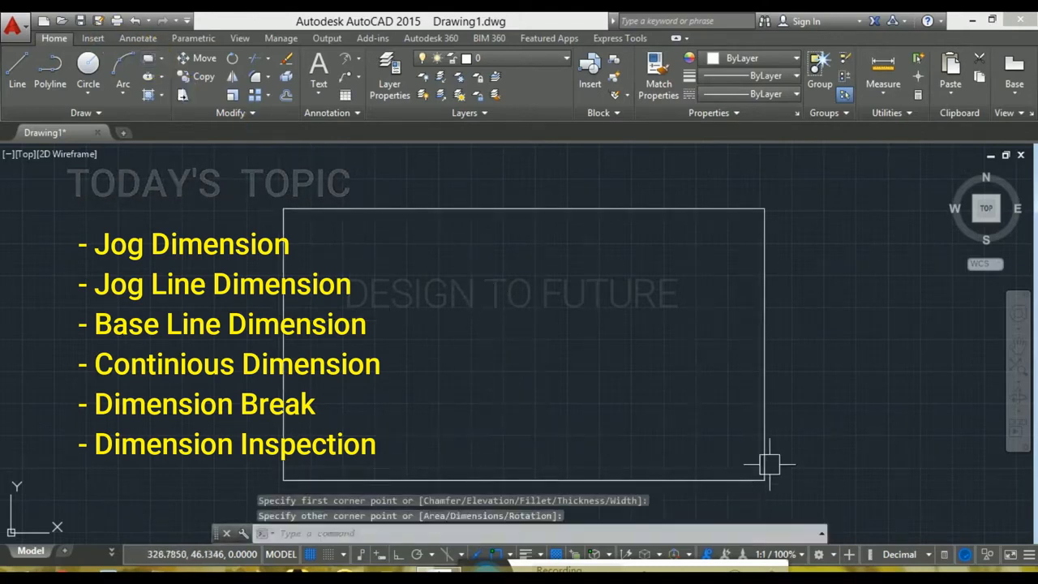
Draw a three-point arc from the rectangle's left edge, bulging up and right, ending just above its bottom edge
{"action": "left_click", "coordinate": [124, 65]}
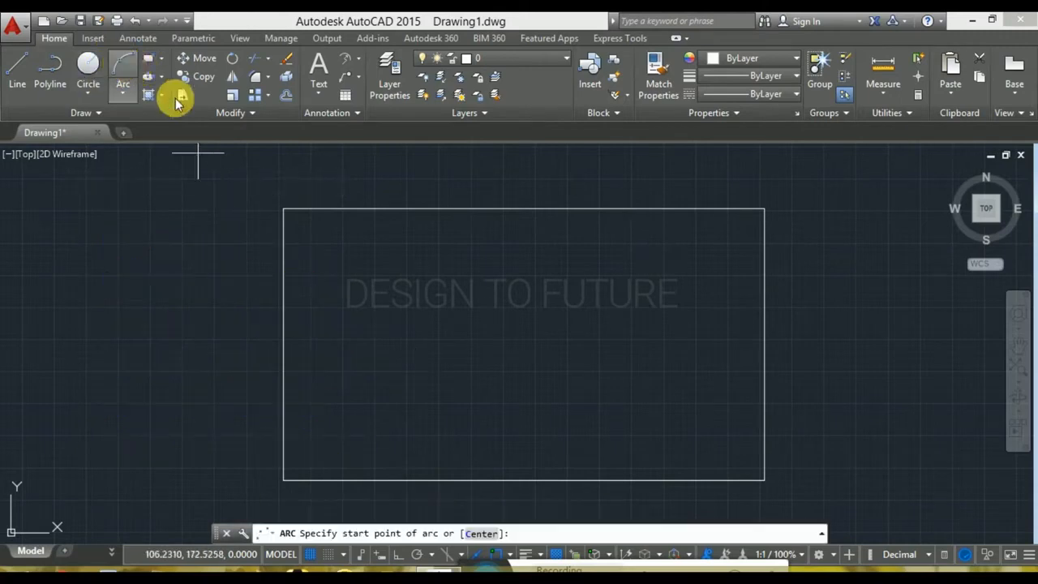
{"action": "left_click", "coordinate": [294, 306]}
{"action": "left_click", "coordinate": [369, 364]}
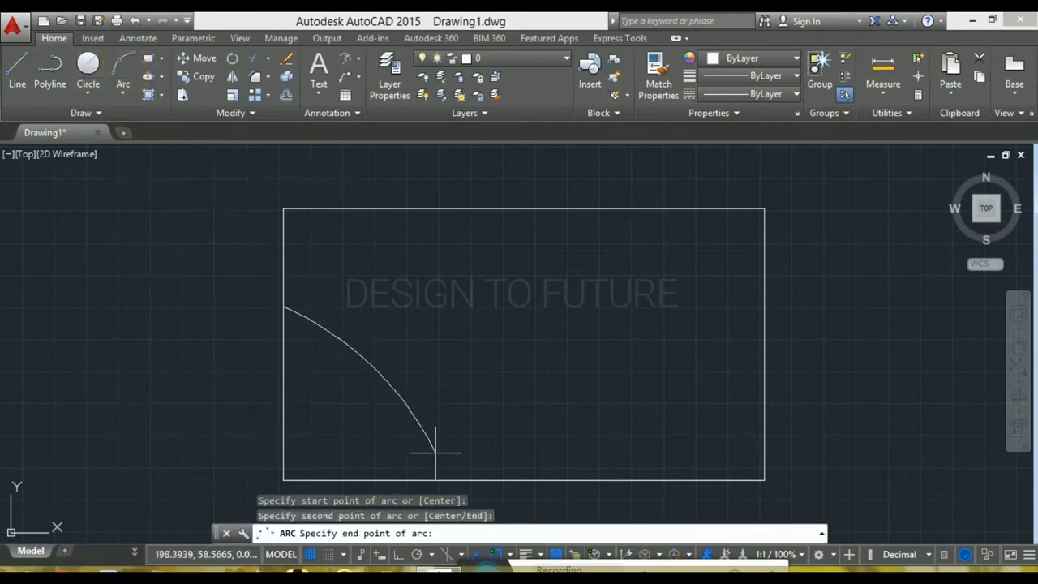
{"action": "left_click", "coordinate": [407, 467]}
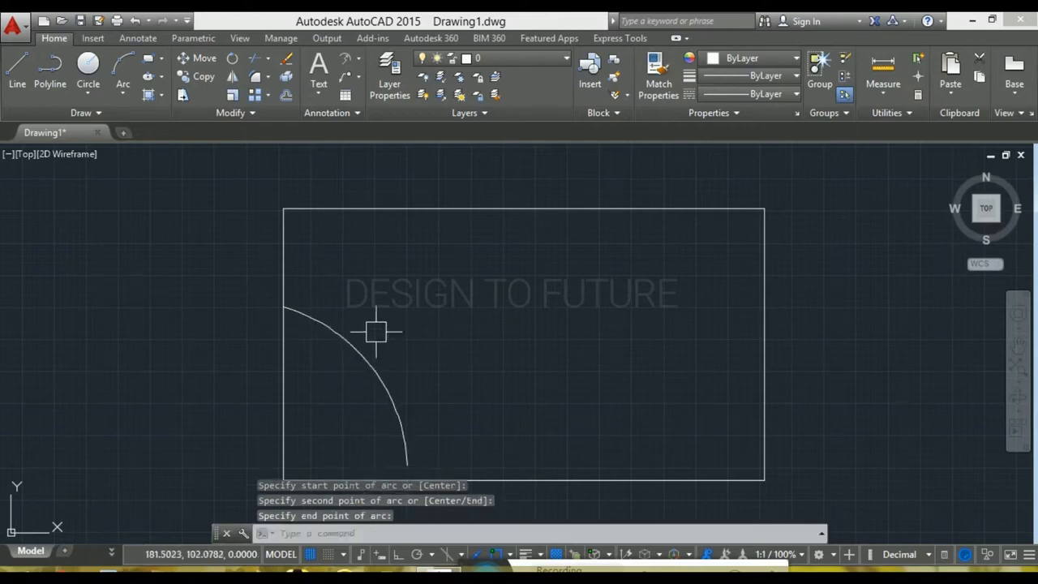
{"action": "left_click", "coordinate": [361, 367]}
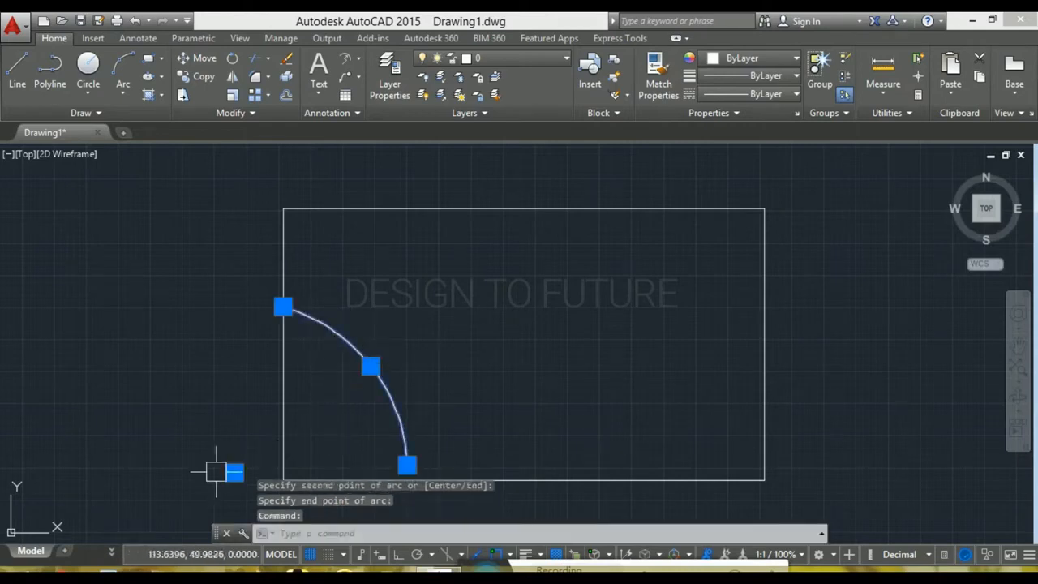
{"action": "middle_click_drag", "start_coordinate": [390, 413], "coordinate": [413, 366]}
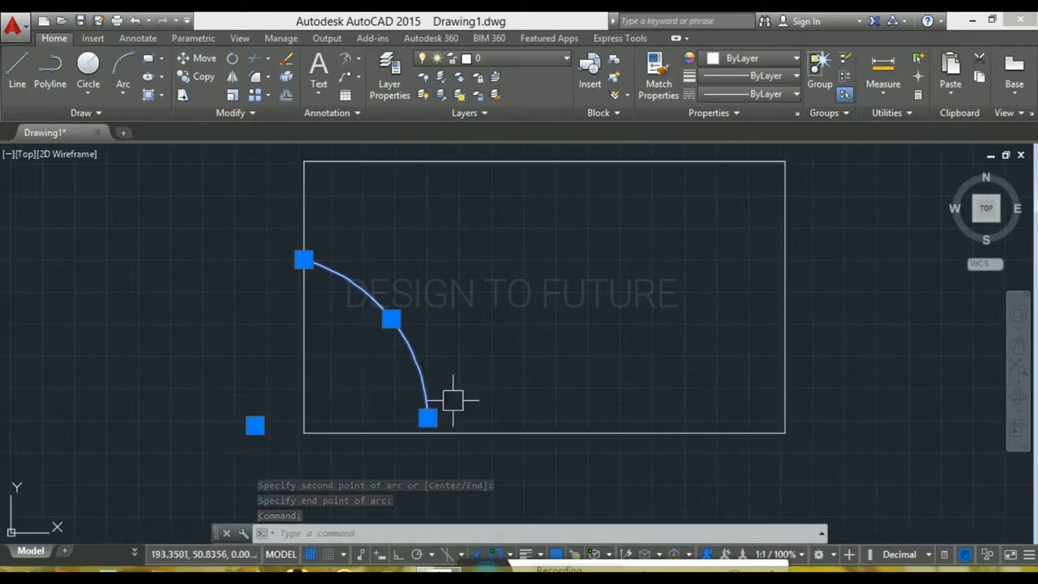
{"action": "key", "text": "Escape"}
{"action": "key", "text": "Escape"}
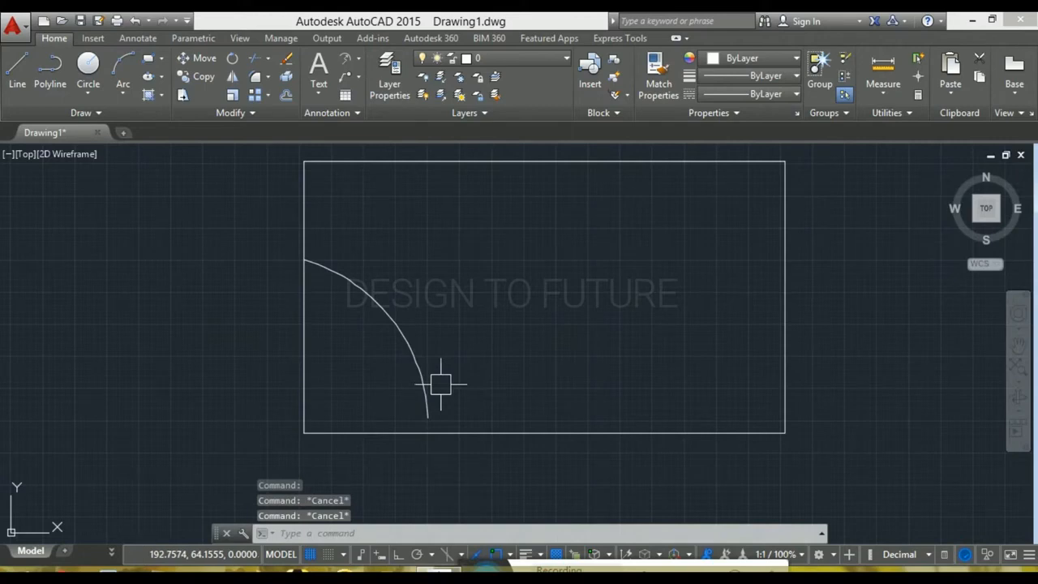
Add a jogged radius dimension to the arc, placing the centre override, dimension line and jog on the arc's outer side
{"action": "mouse_move", "coordinate": [427, 370]}
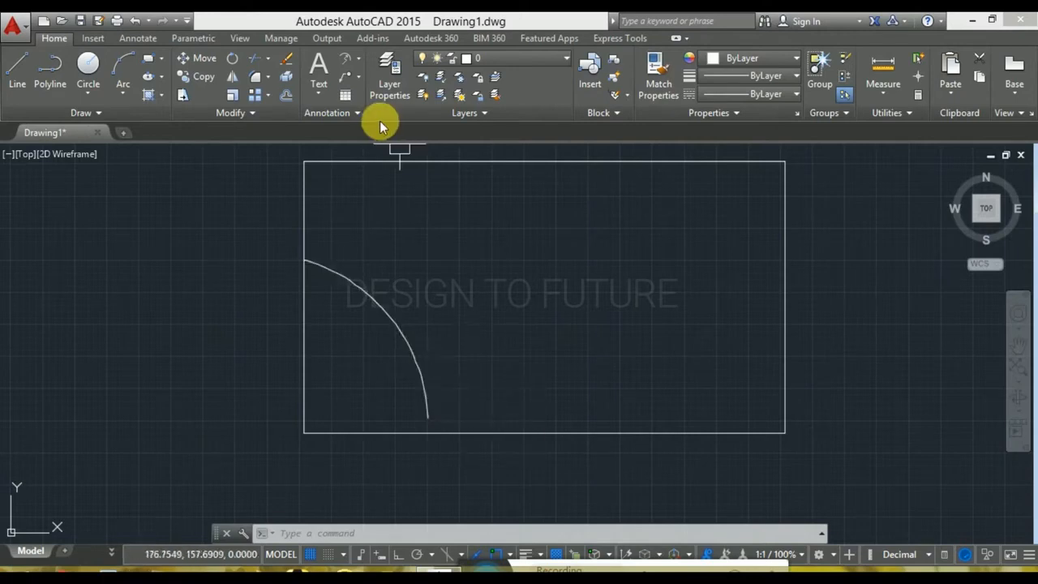
{"action": "left_click", "coordinate": [359, 60]}
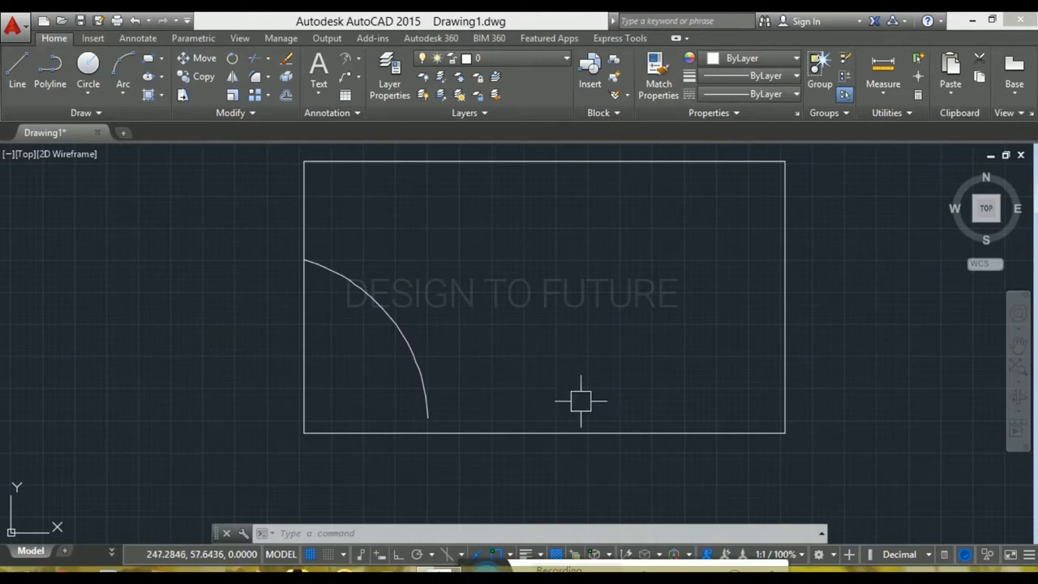
{"action": "type", "text": "dimjog"}
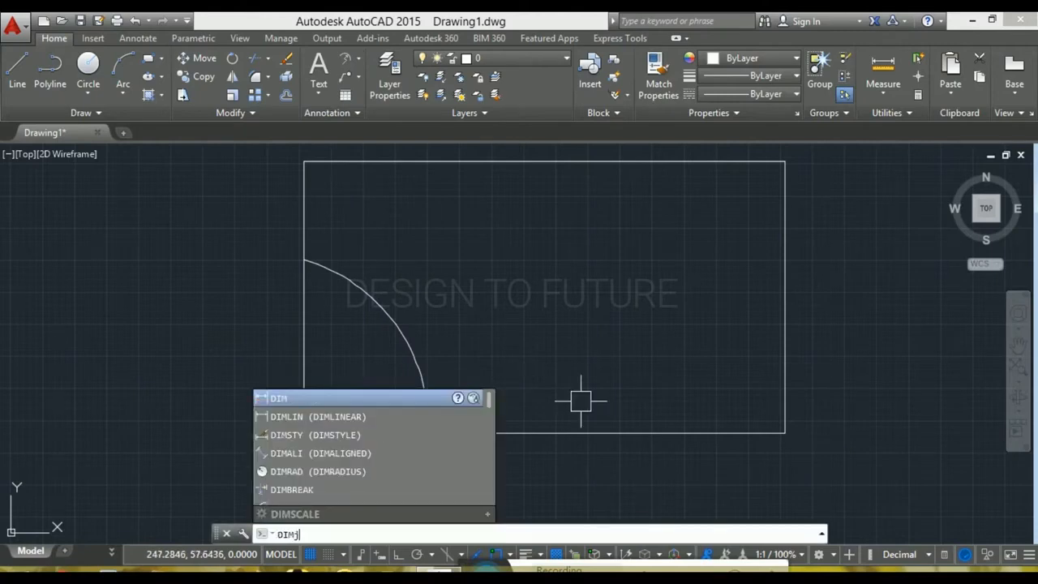
{"action": "key", "text": "Return"}
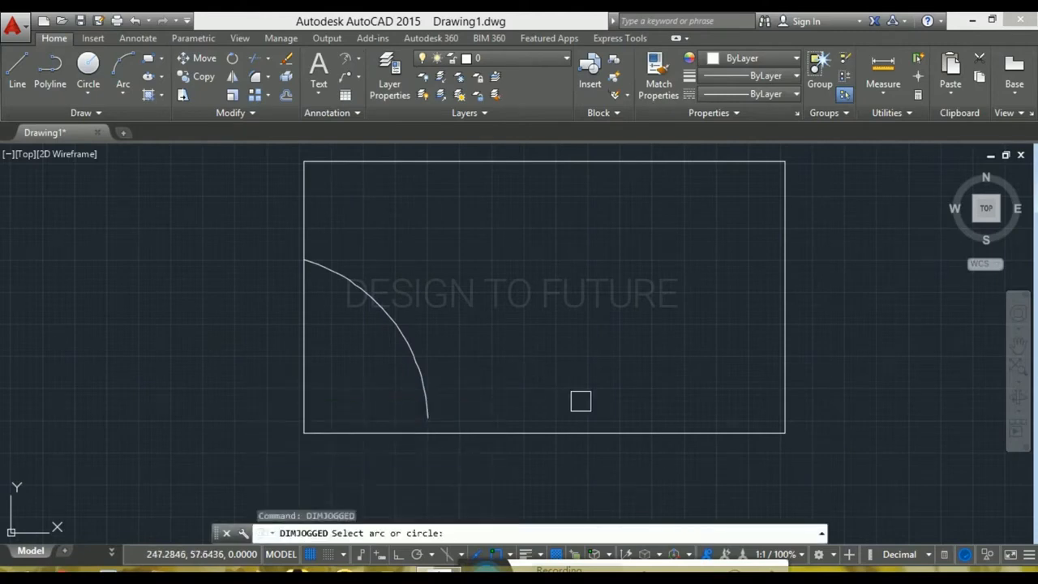
{"action": "left_click", "coordinate": [396, 322]}
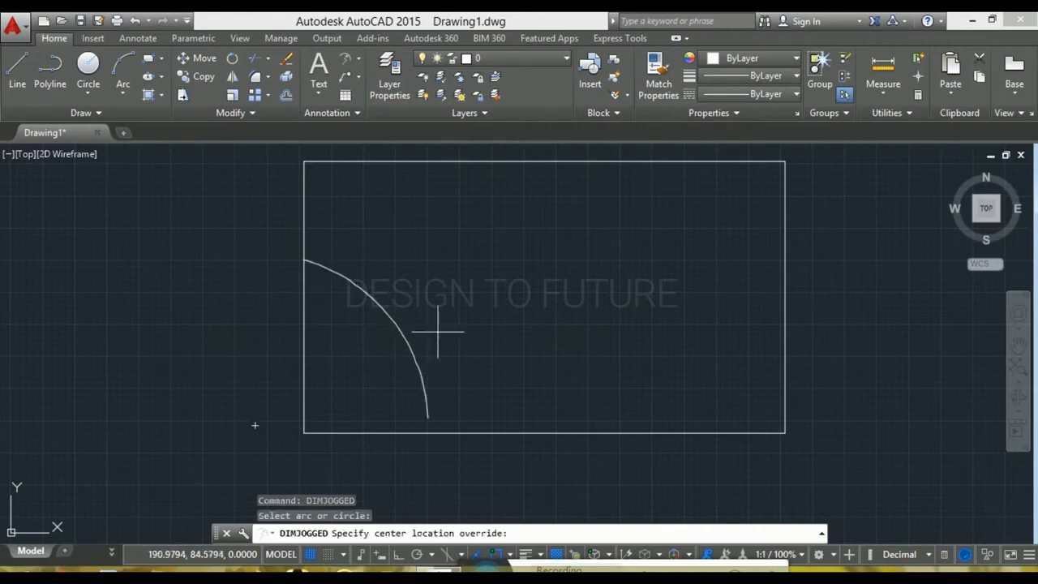
{"action": "left_click", "coordinate": [453, 288]}
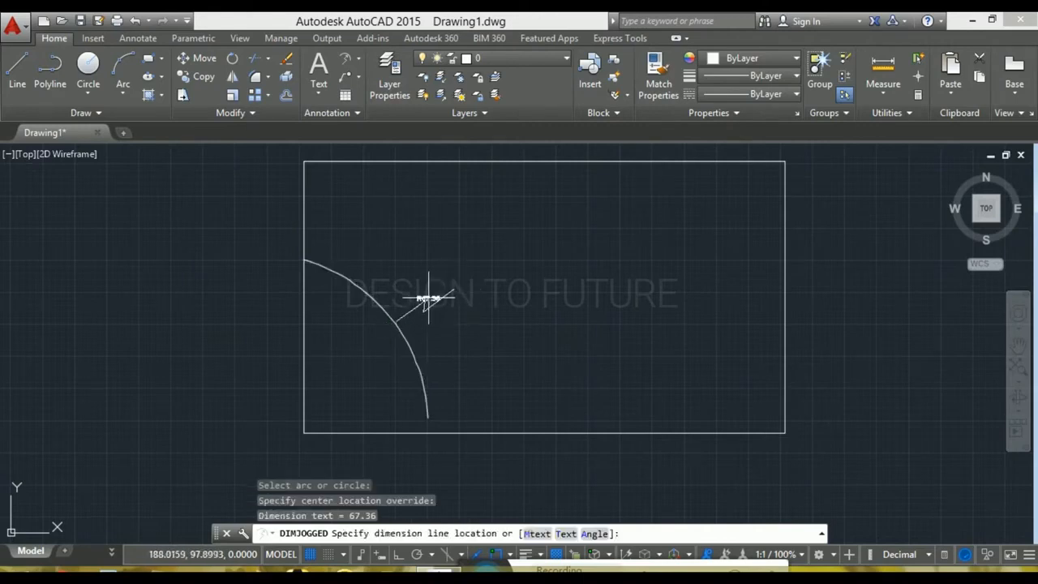
{"action": "scroll", "coordinate": [420, 302], "scroll_direction": "up", "scroll_amount": 5}
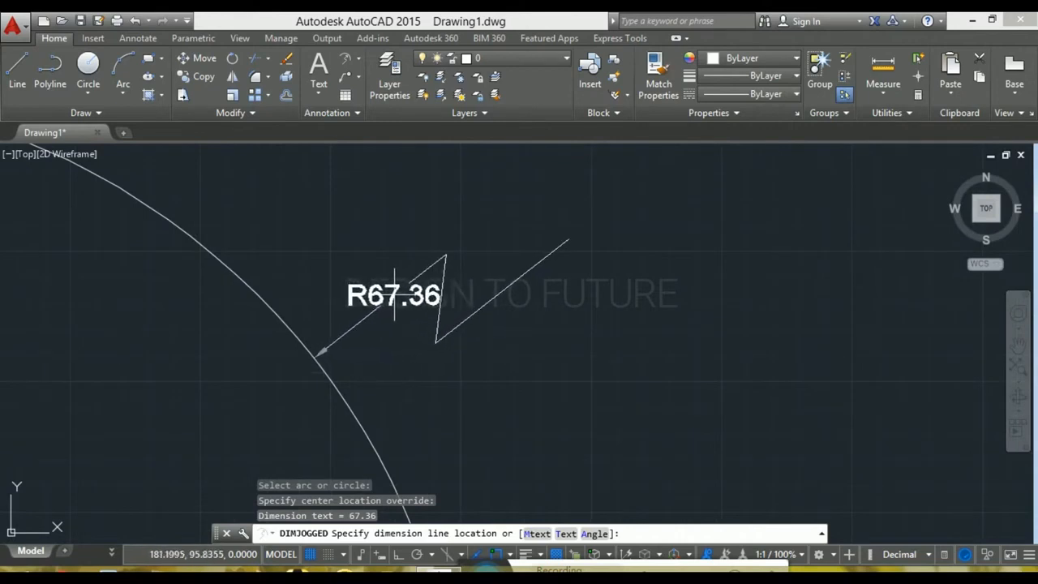
{"action": "left_click", "coordinate": [389, 293]}
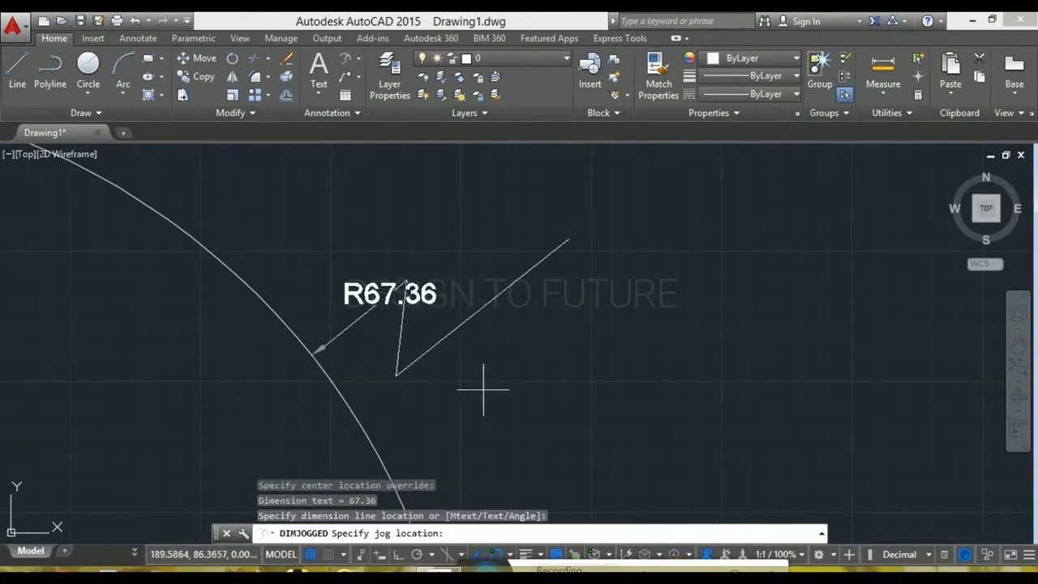
{"action": "left_click", "coordinate": [458, 284]}
{"action": "scroll", "coordinate": [534, 298], "scroll_direction": "down", "scroll_amount": 4}
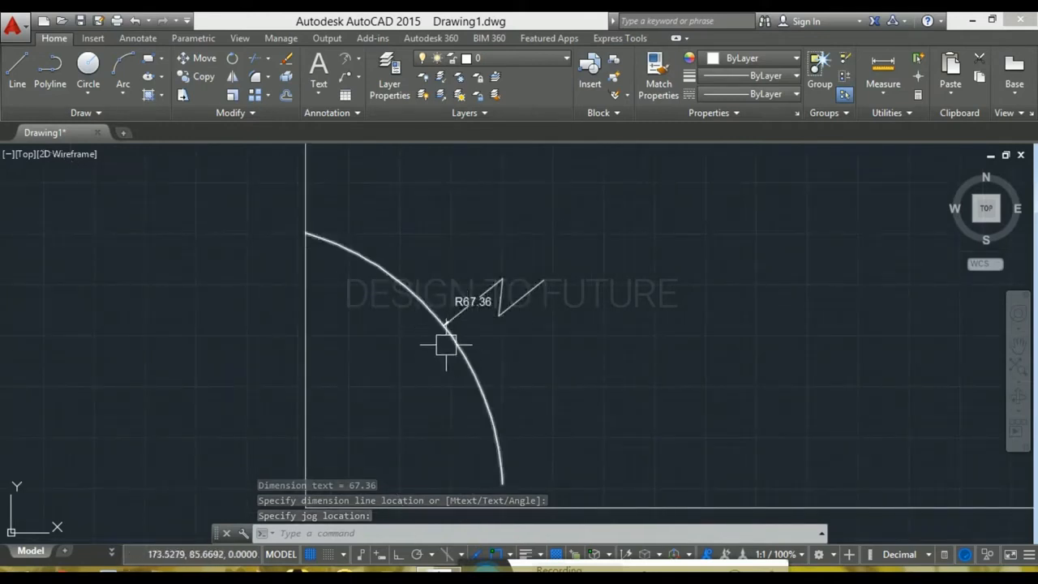
{"action": "middle_click_drag", "start_coordinate": [450, 334], "coordinate": [464, 286]}
{"action": "left_click", "coordinate": [389, 236]}
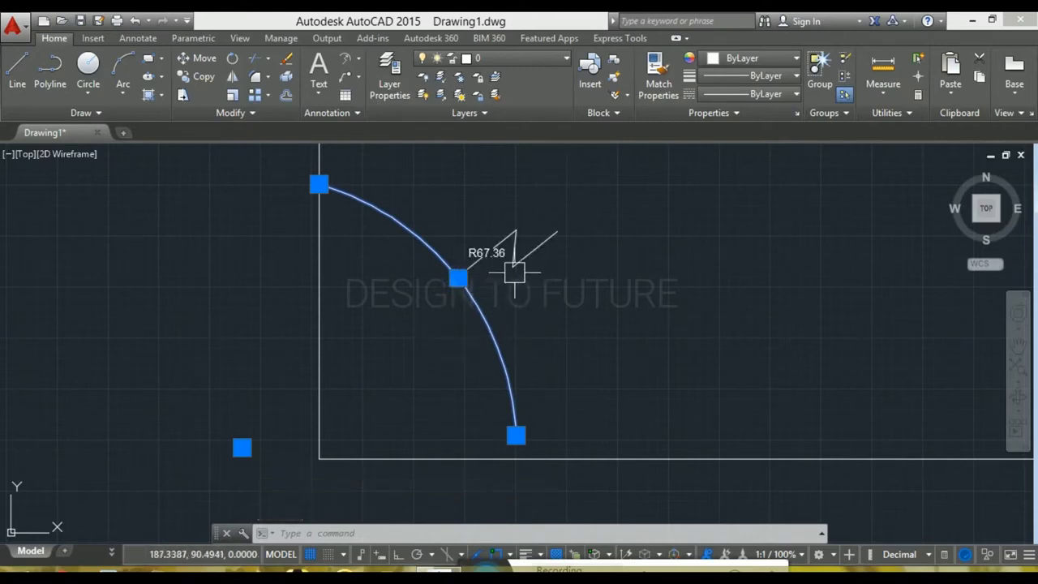
{"action": "key", "text": "Escape"}
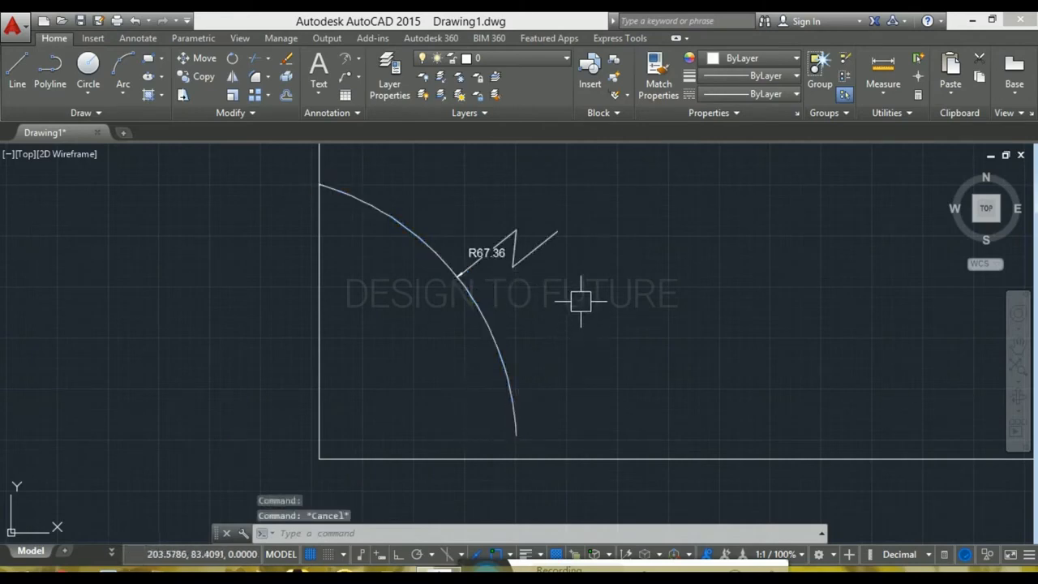
{"action": "middle_click_drag", "start_coordinate": [582, 302], "coordinate": [465, 438]}
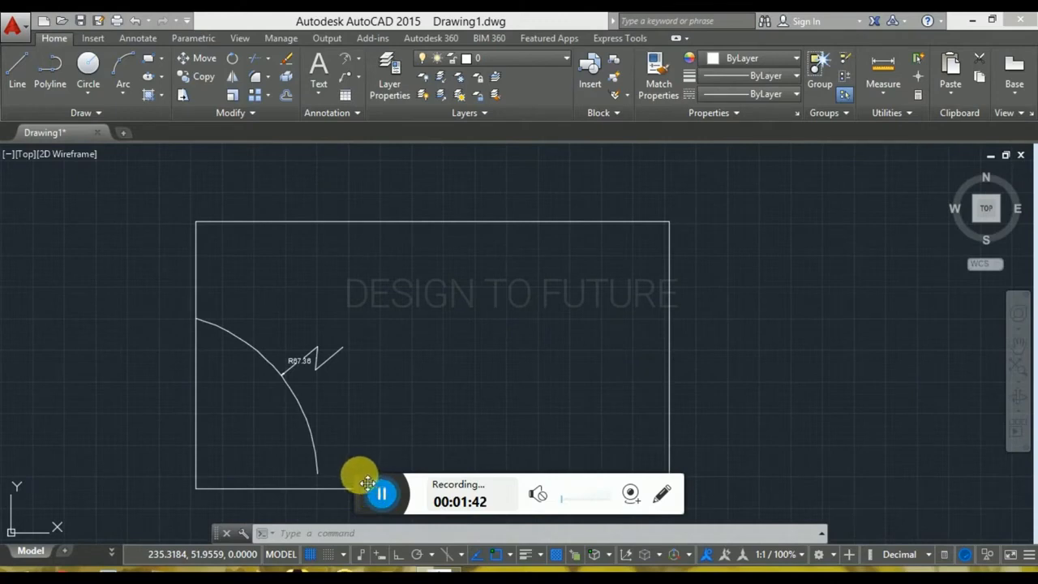
{"action": "mouse_move", "coordinate": [371, 487]}
{"action": "left_mouse_down"}
{"action": "mouse_move", "coordinate": [497, 545]}
{"action": "mouse_move", "coordinate": [506, 573]}
{"action": "left_mouse_up"}
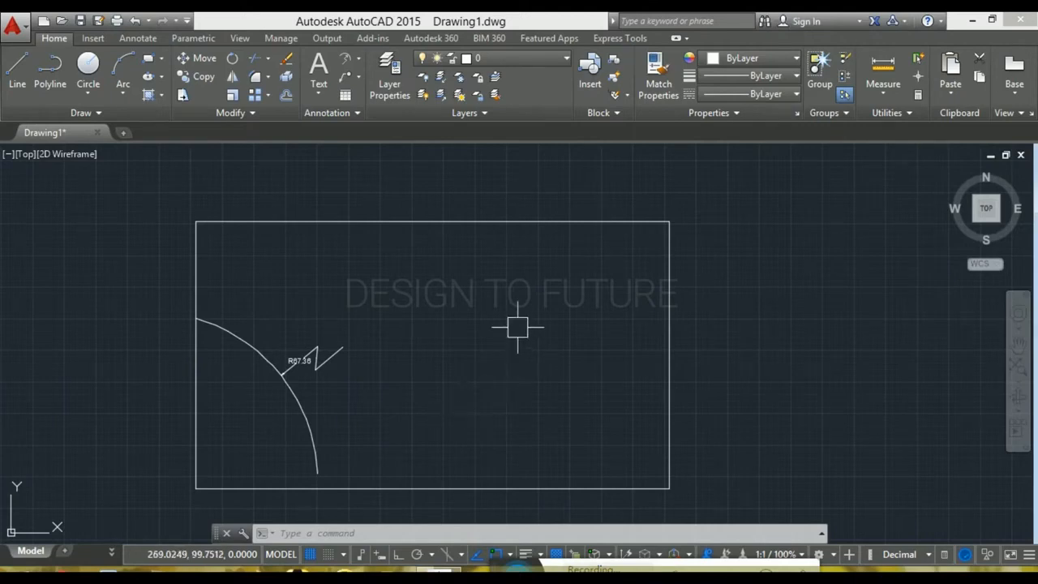
Draw a long, thin horizontal rectangle inside the large rectangle, above and to the right of the jogged dimension
{"action": "middle_click_drag", "start_coordinate": [598, 387], "coordinate": [630, 355]}
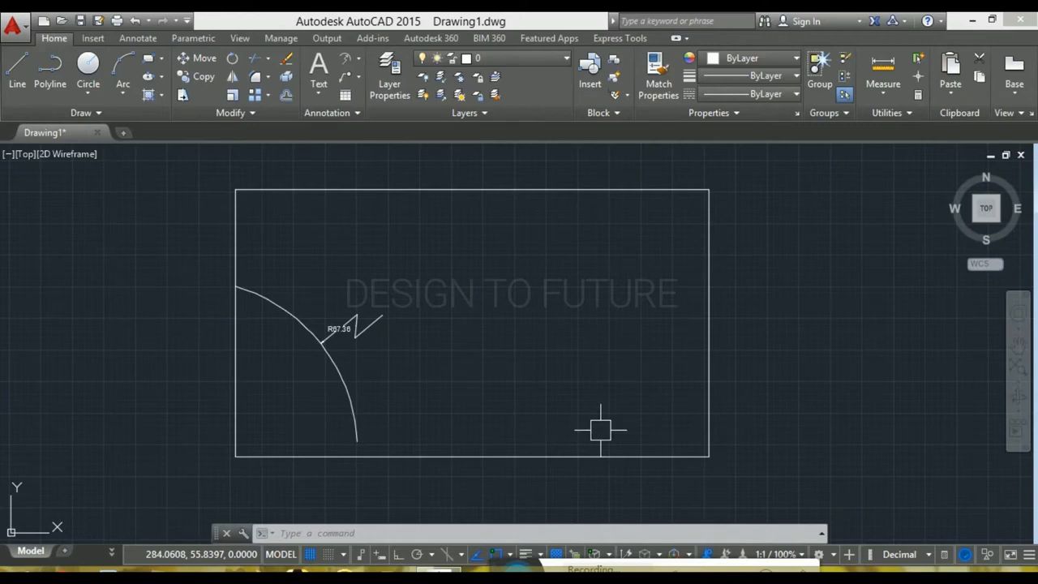
{"action": "left_click", "coordinate": [149, 58]}
{"action": "left_click", "coordinate": [415, 270]}
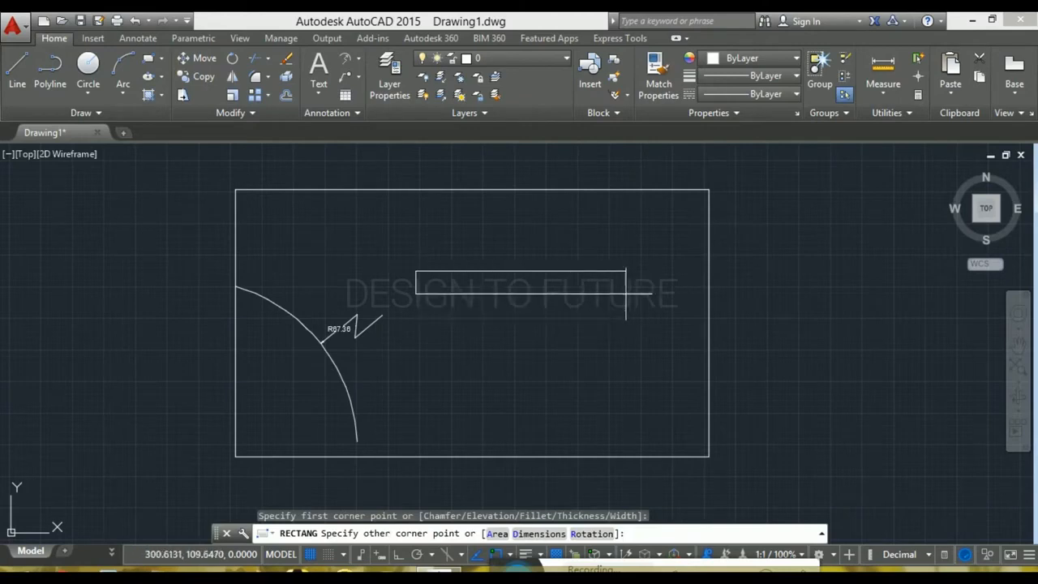
{"action": "left_click", "coordinate": [565, 292]}
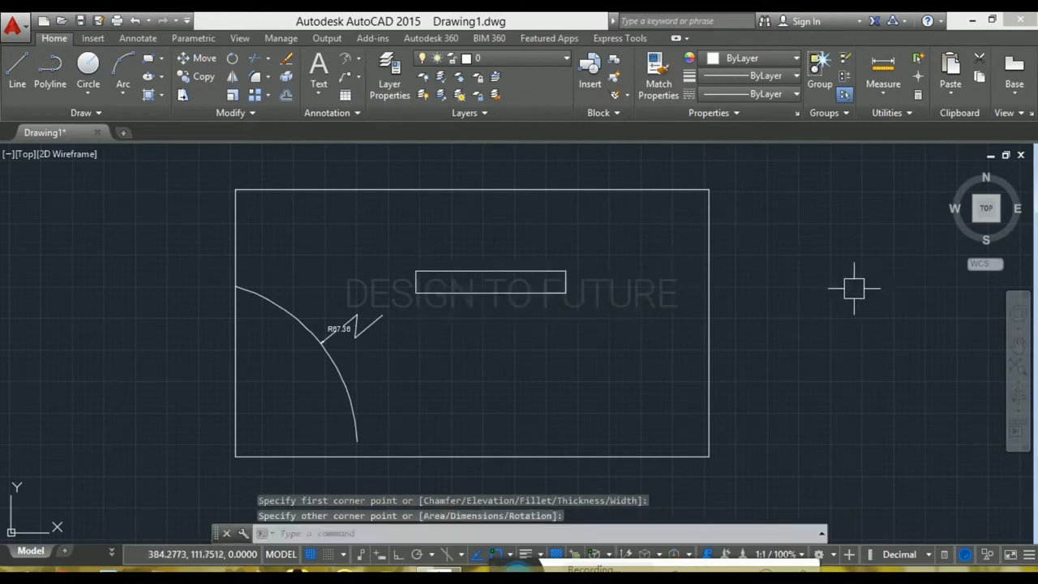
Stretch the thin rectangle's right end horizontally past the large rectangle's right edge
{"action": "left_click", "coordinate": [565, 278]}
{"action": "left_click", "coordinate": [565, 292]}
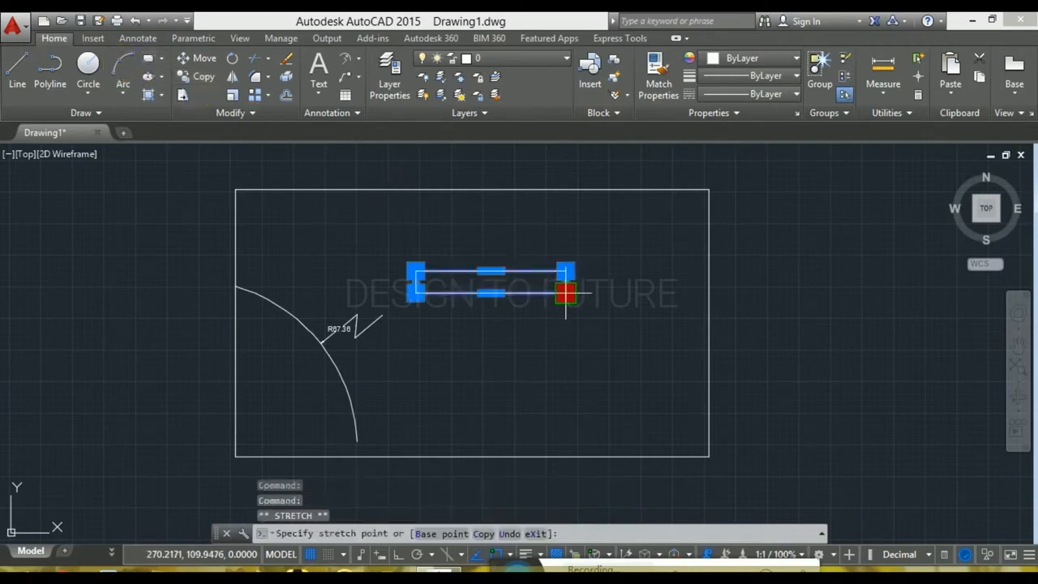
{"action": "key", "text": "Escape"}
{"action": "scroll", "coordinate": [576, 295], "scroll_direction": "up", "scroll_amount": 6}
{"action": "left_click", "coordinate": [530, 244]}
{"action": "scroll", "coordinate": [836, 289], "scroll_direction": "down", "scroll_amount": 6}
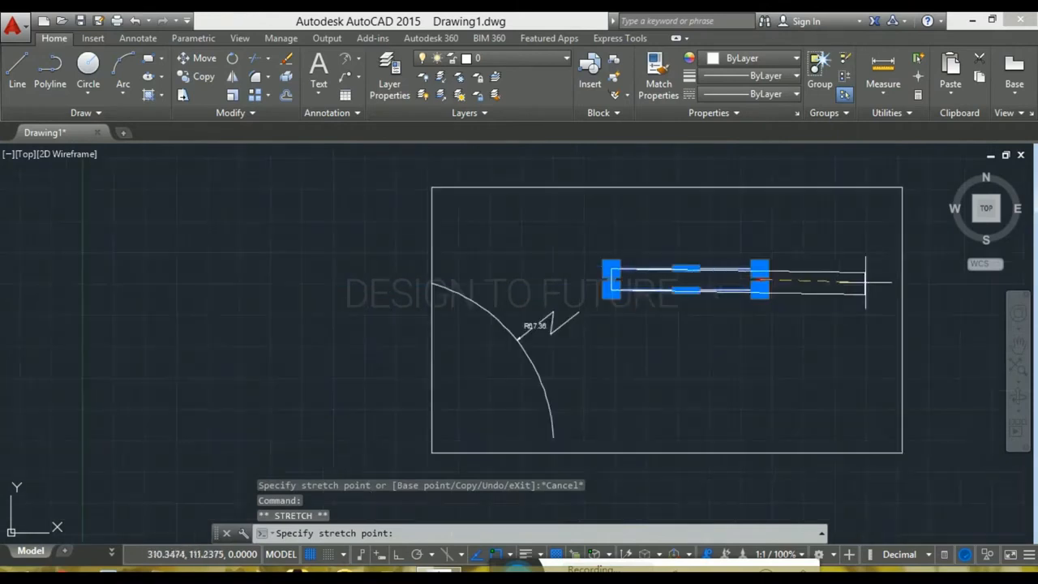
{"action": "left_click", "coordinate": [941, 283]}
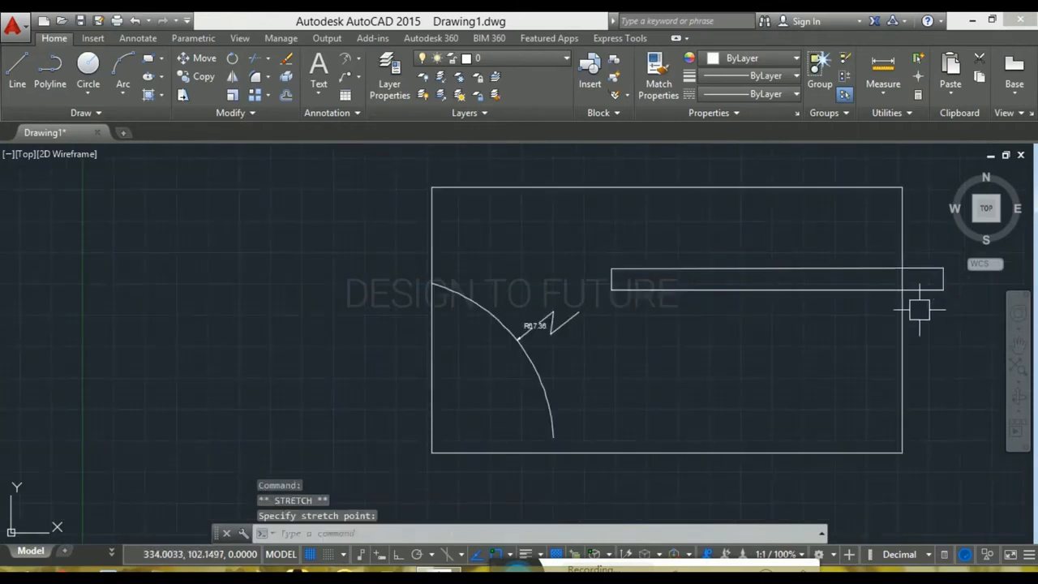
{"action": "key", "text": "Escape"}
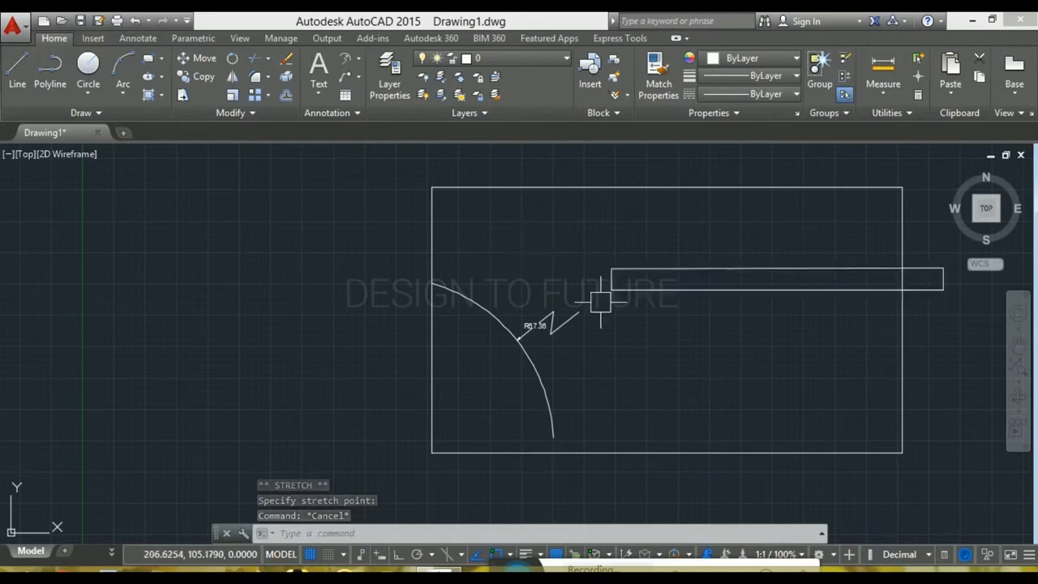
Undo the stretch of the thin rectangle
{"action": "key", "text": "ctrl+z"}
{"action": "key", "text": "ctrl+z"}
{"action": "scroll", "coordinate": [524, 287], "scroll_direction": "up", "scroll_amount": 2}
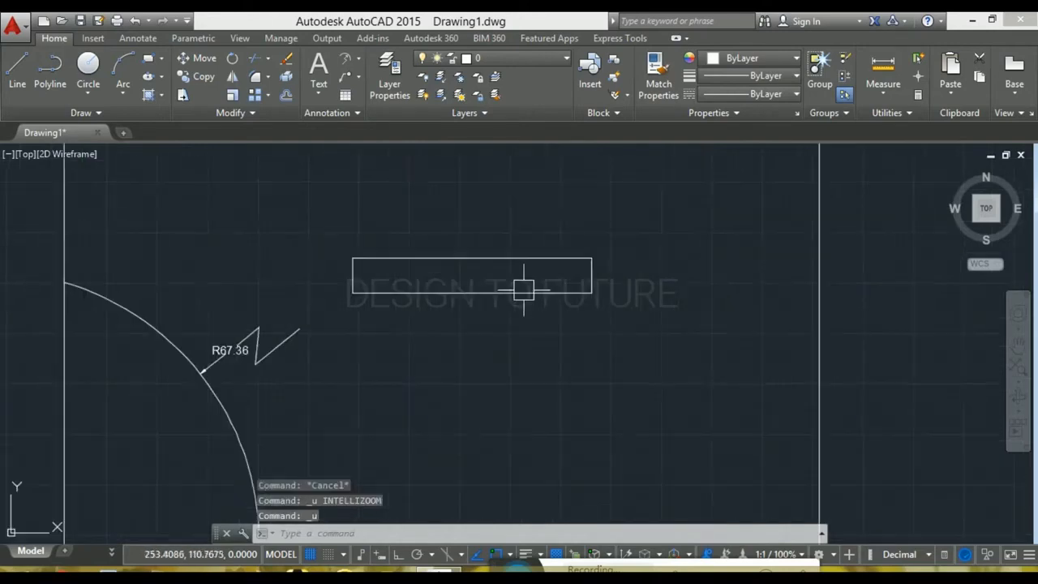
Draw a second thin rectangle to the right of the first, level with it and separated by a small gap
{"action": "left_click", "coordinate": [149, 58]}
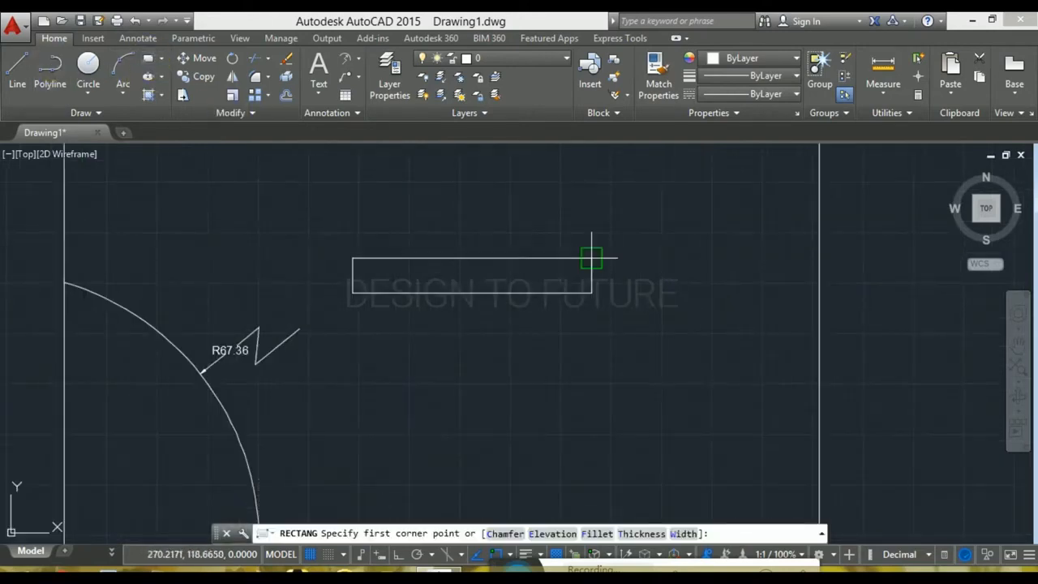
{"action": "left_click", "coordinate": [616, 258]}
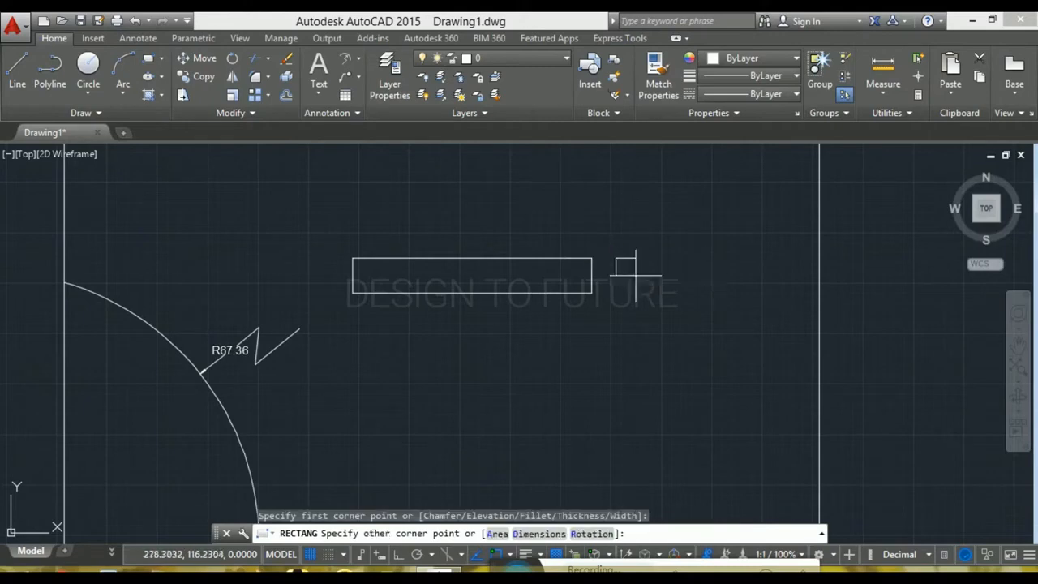
{"action": "left_click", "coordinate": [755, 293]}
Draw a zigzag break line from the left bar's upper-right corner down past its lower edge
{"action": "scroll", "coordinate": [603, 262], "scroll_direction": "up", "scroll_amount": 3}
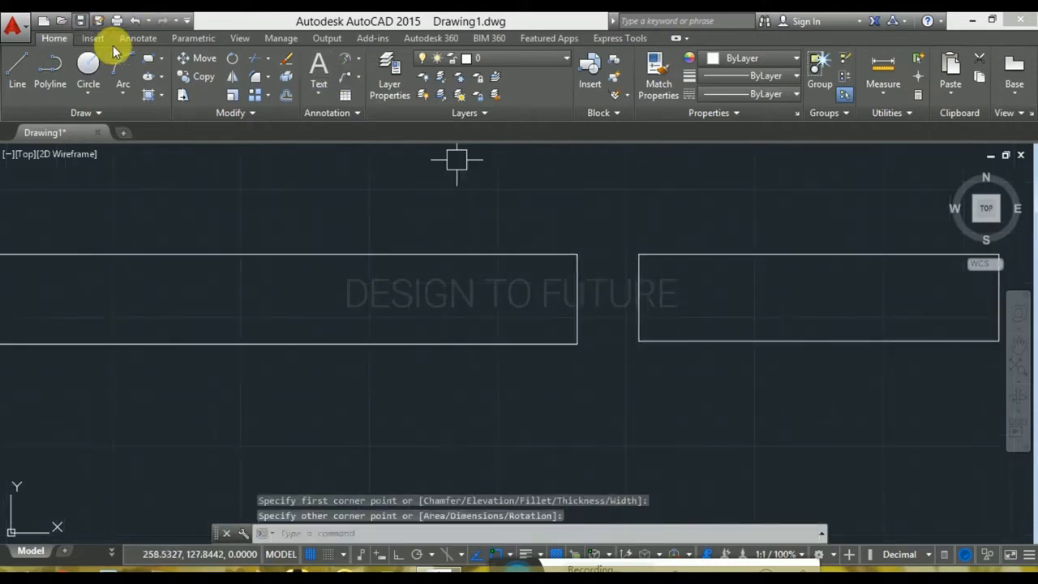
{"action": "left_click", "coordinate": [18, 65]}
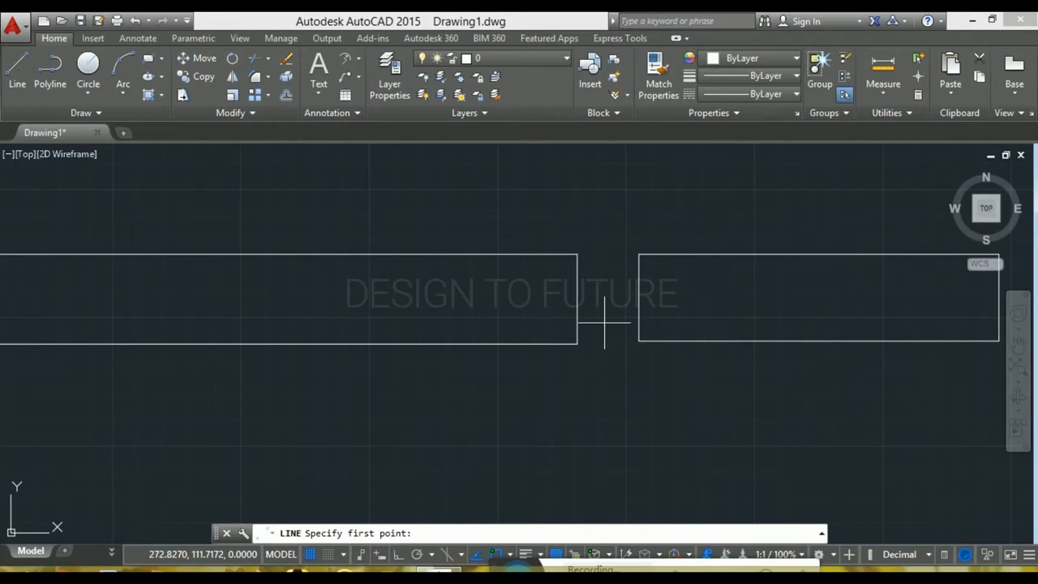
{"action": "left_click", "coordinate": [577, 254]}
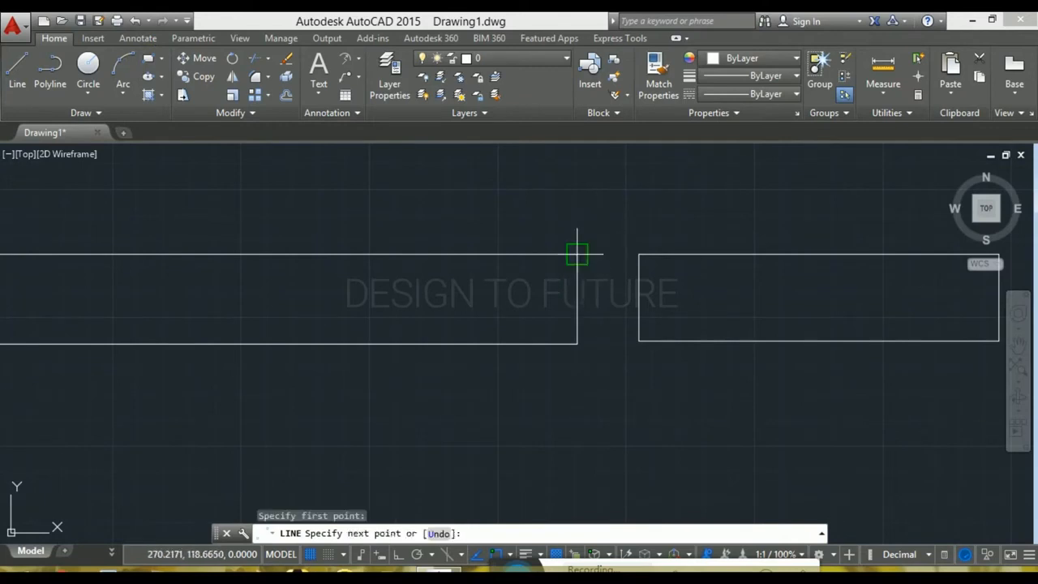
{"action": "left_click", "coordinate": [560, 300]}
{"action": "left_click", "coordinate": [543, 299]}
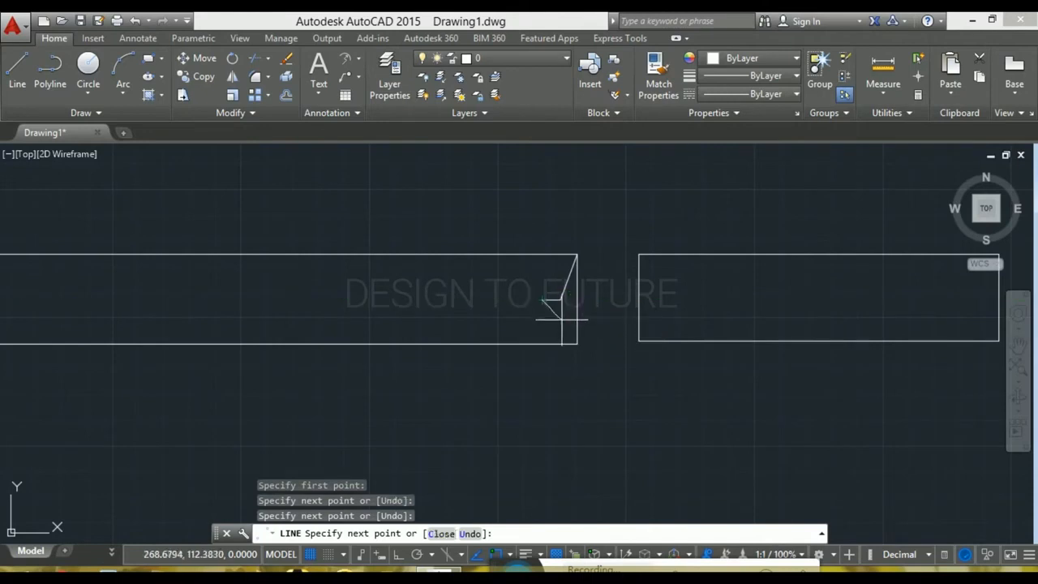
{"action": "left_click", "coordinate": [558, 324]}
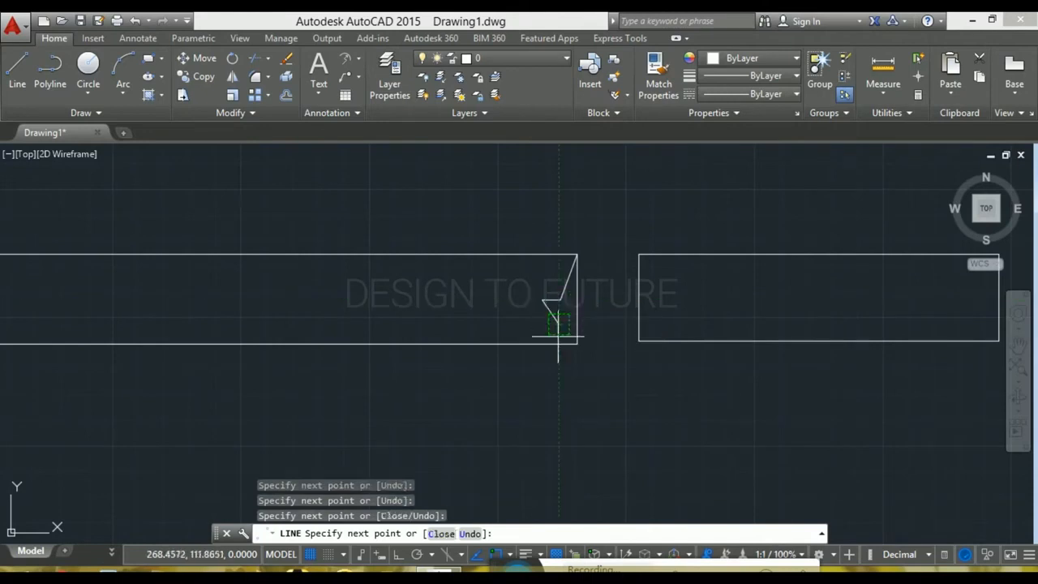
{"action": "left_click", "coordinate": [539, 384]}
{"action": "key", "text": "Escape"}
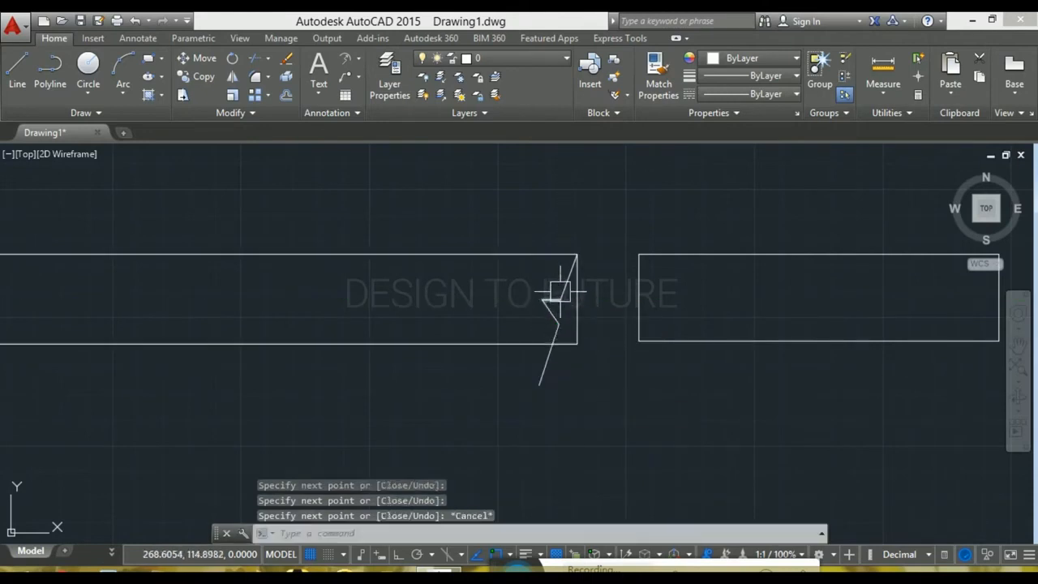
Trim away the left bar's straight right end beyond the zigzag break line
{"action": "type", "text": "tr"}
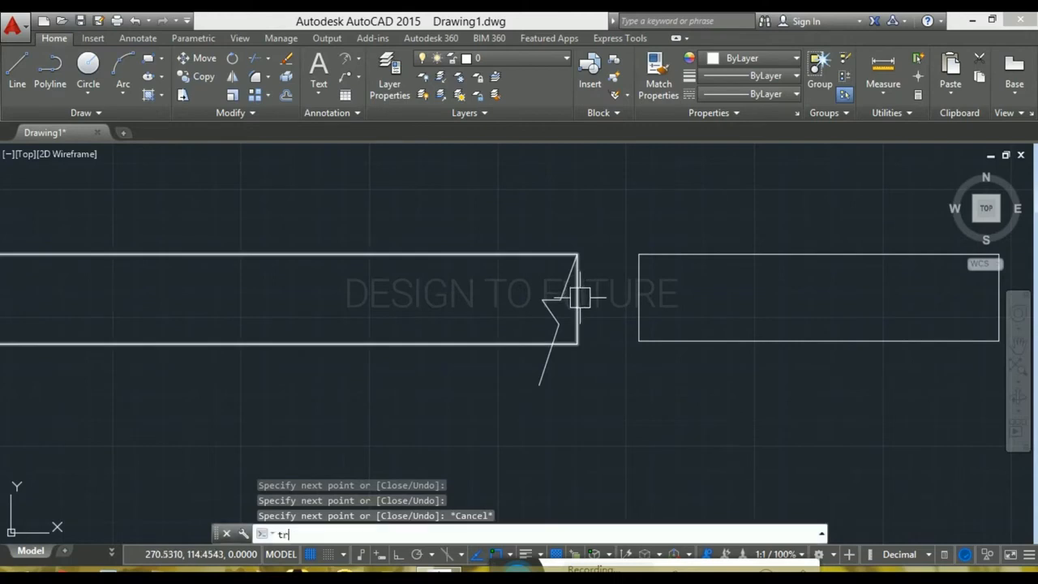
{"action": "key", "text": "Return"}
{"action": "key", "text": "Return"}
{"action": "left_click", "coordinate": [582, 306]}
{"action": "key", "text": "Return"}
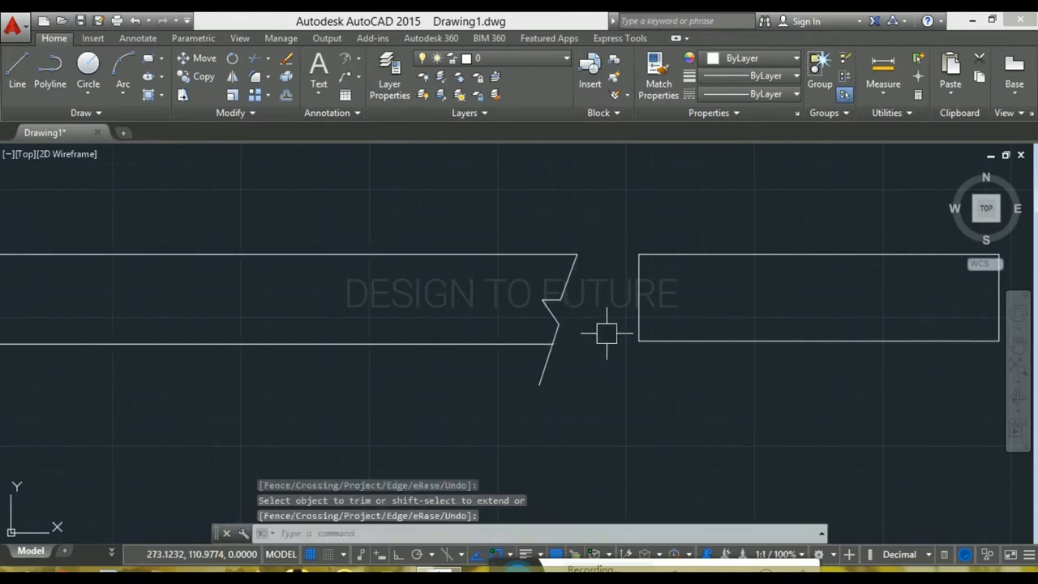
Copy the four zigzag segments from their upper endpoint onto the right bar's upper edge, slightly inside its left end
{"action": "left_click", "coordinate": [567, 275]}
{"action": "scroll", "coordinate": [572, 294], "scroll_direction": "up", "scroll_amount": 4}
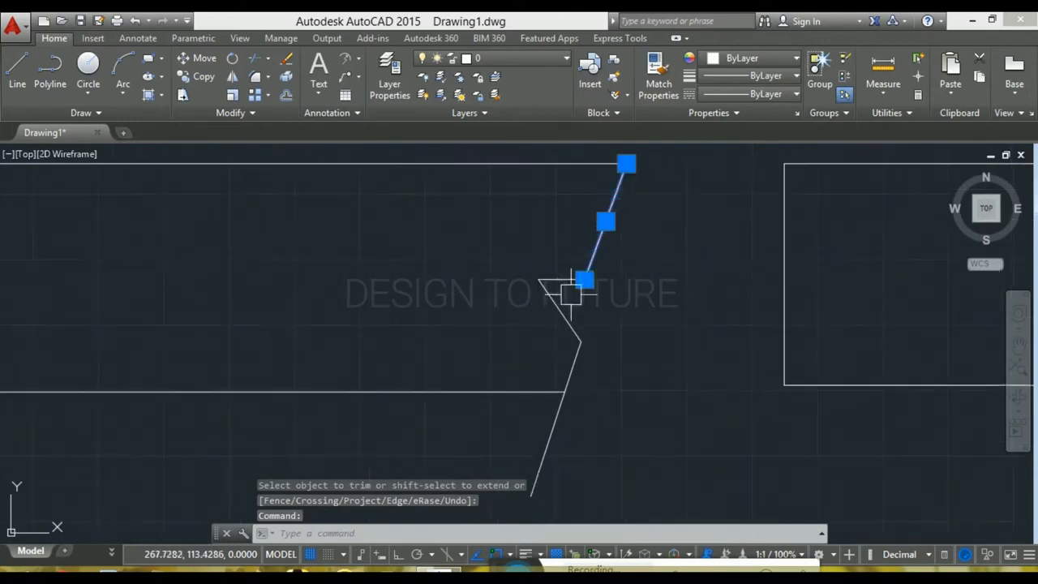
{"action": "left_click", "coordinate": [621, 250]}
{"action": "left_click", "coordinate": [515, 351]}
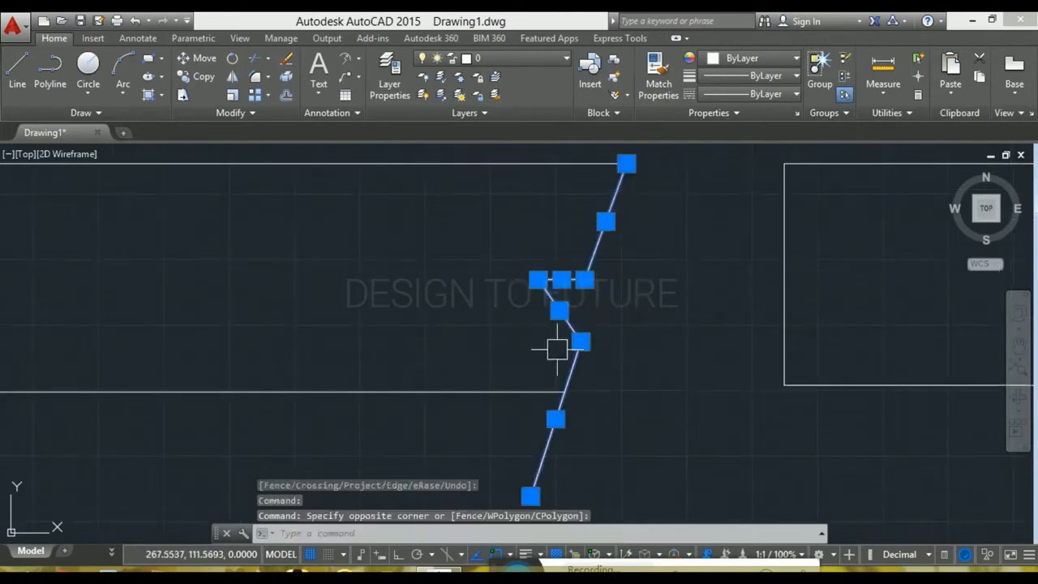
{"action": "type", "text": "co"}
{"action": "key", "text": "Return"}
{"action": "left_click", "coordinate": [626, 165]}
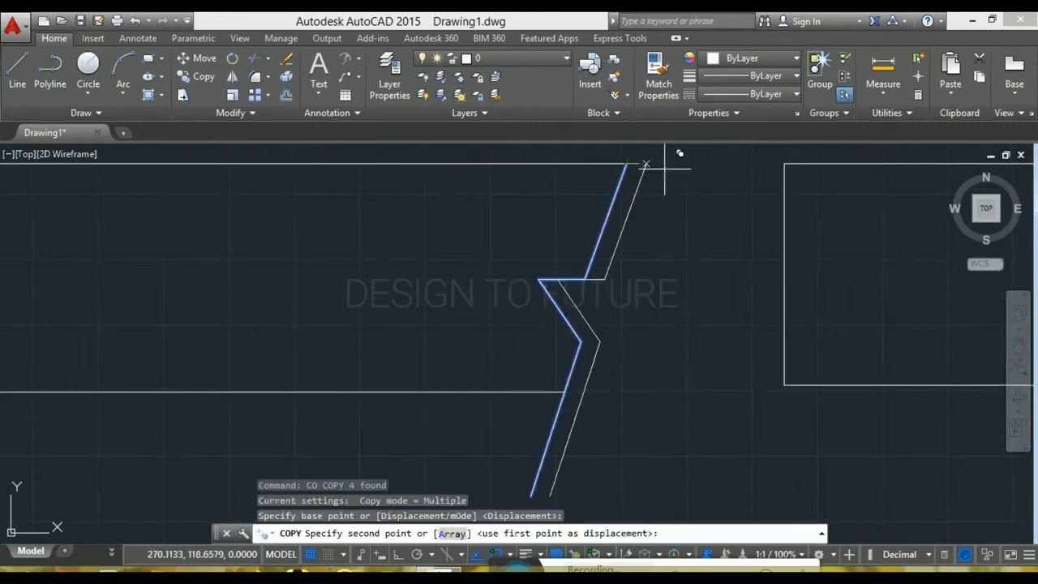
{"action": "left_click", "coordinate": [888, 166]}
{"action": "key", "text": "Escape"}
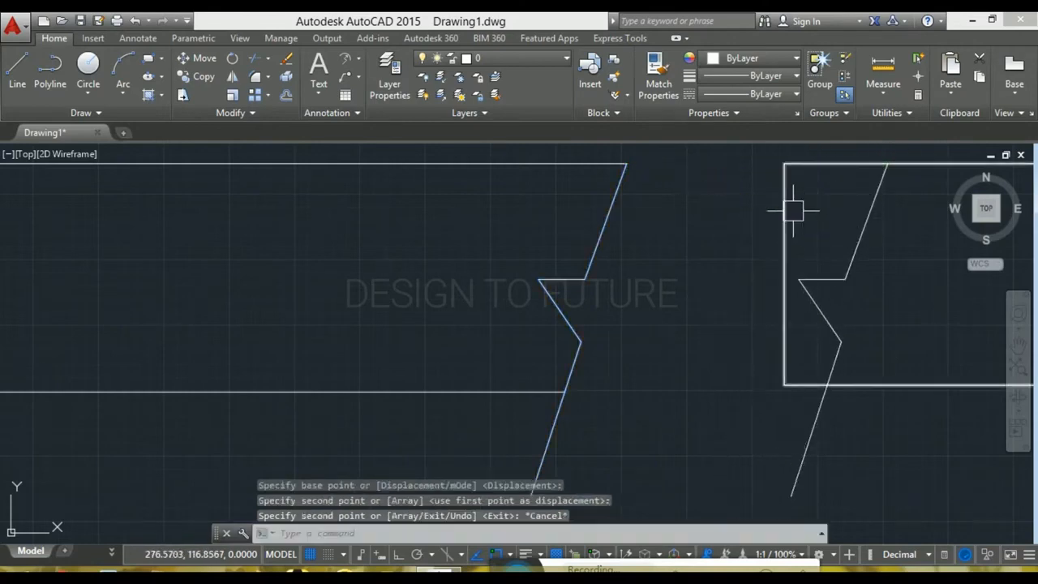
Trim the right bar's left end and the edge pieces left of the copied zigzag line
{"action": "type", "text": "tr"}
{"action": "key", "text": "Return"}
{"action": "key", "text": "Return"}
{"action": "left_click", "coordinate": [788, 216]}
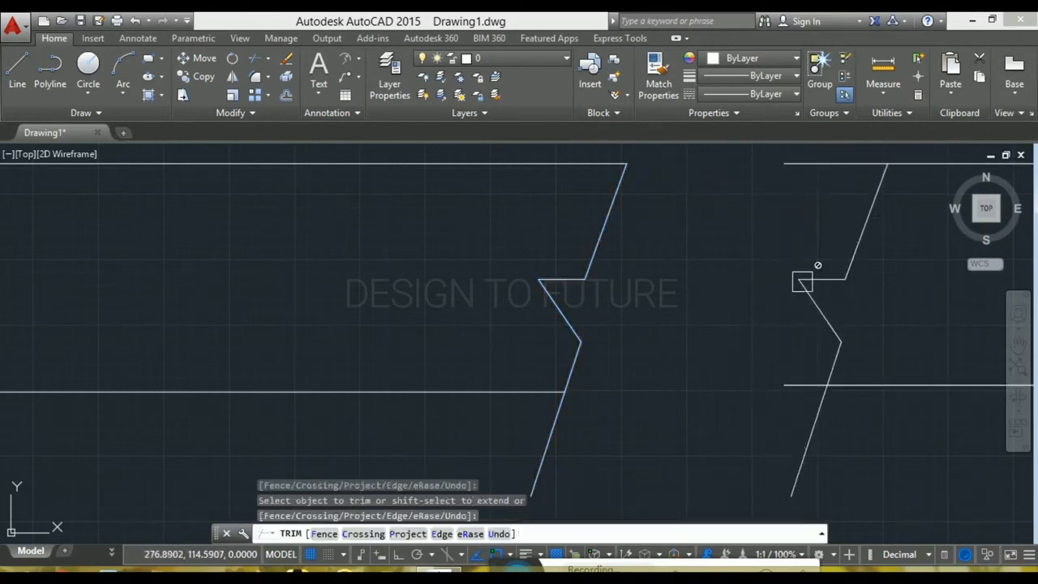
{"action": "left_click", "coordinate": [790, 380]}
{"action": "left_click", "coordinate": [790, 380]}
{"action": "left_click", "coordinate": [813, 162]}
{"action": "scroll", "coordinate": [809, 278], "scroll_direction": "down", "scroll_amount": 6}
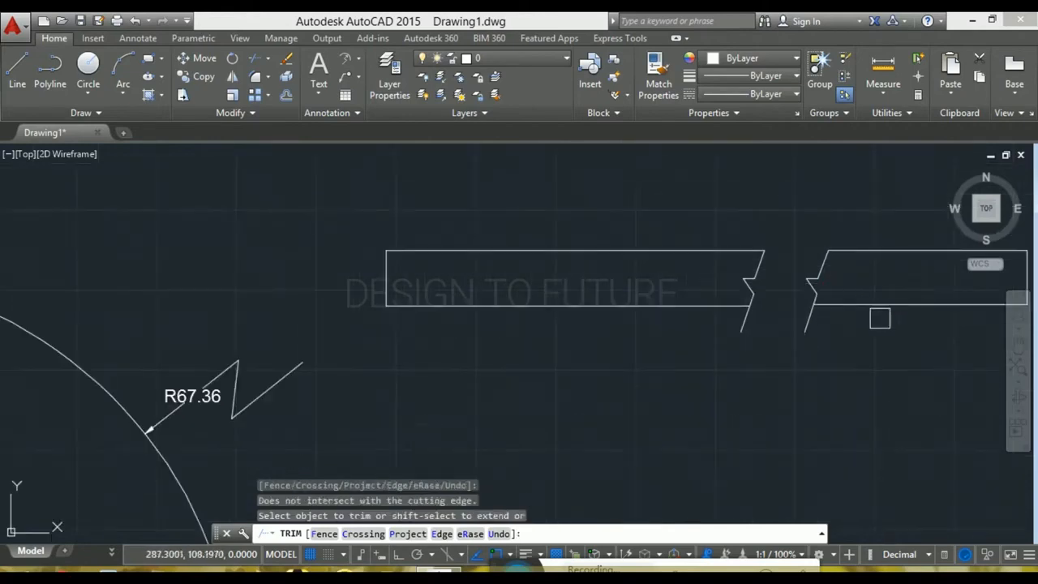
{"action": "key", "text": "Return"}
{"action": "scroll", "coordinate": [795, 275], "scroll_direction": "down", "scroll_amount": 2}
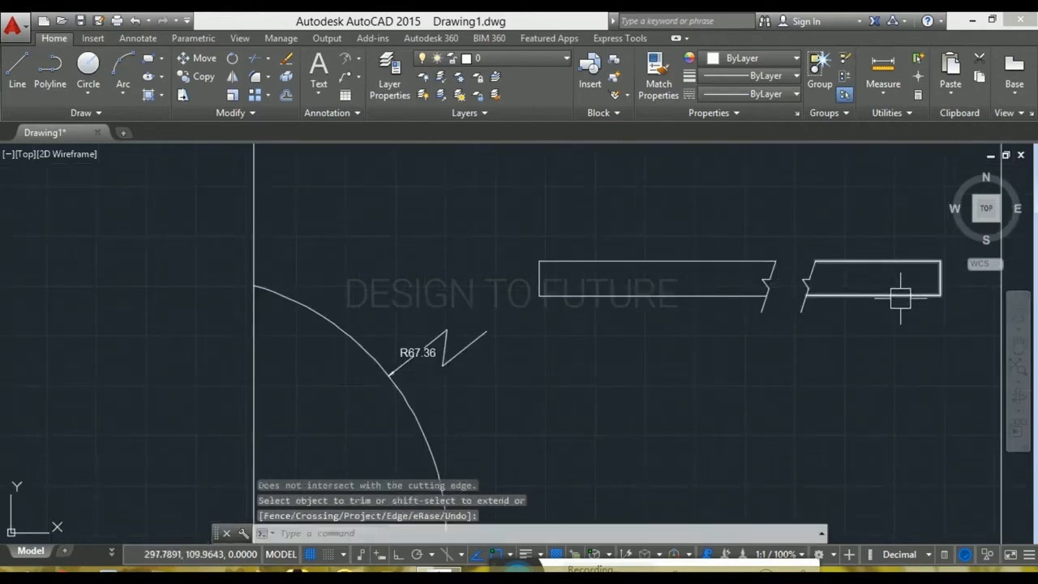
Add a horizontal linear dimension below the broken bar, from its lower-left corner to its lower-right corner
{"action": "middle_click_drag", "start_coordinate": [762, 287], "coordinate": [670, 301]}
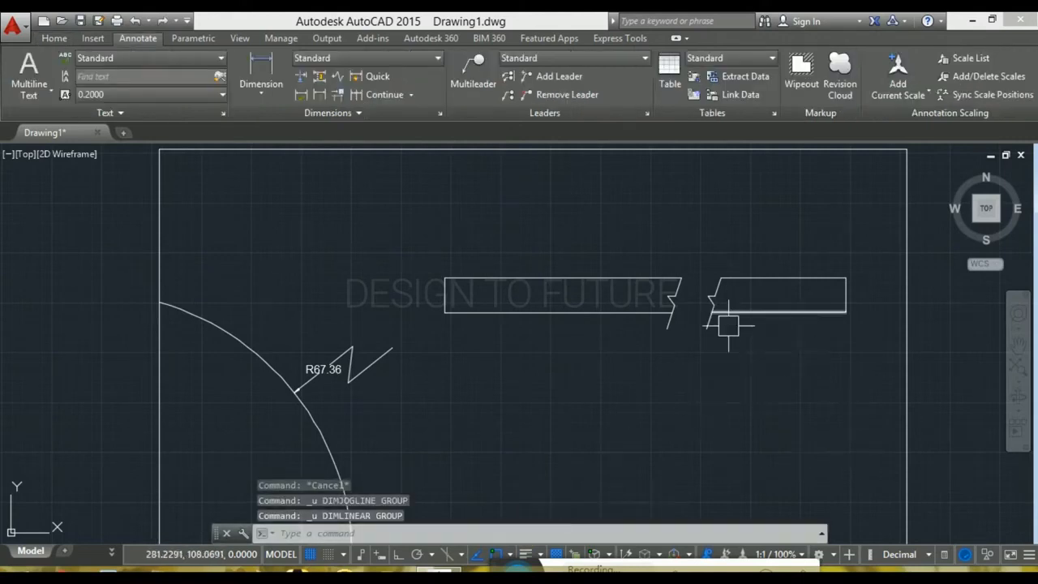
{"action": "scroll", "coordinate": [734, 333], "scroll_direction": "down", "scroll_amount": 2}
{"action": "middle_click_drag", "start_coordinate": [825, 324], "coordinate": [741, 365]}
{"action": "type", "text": "D"}
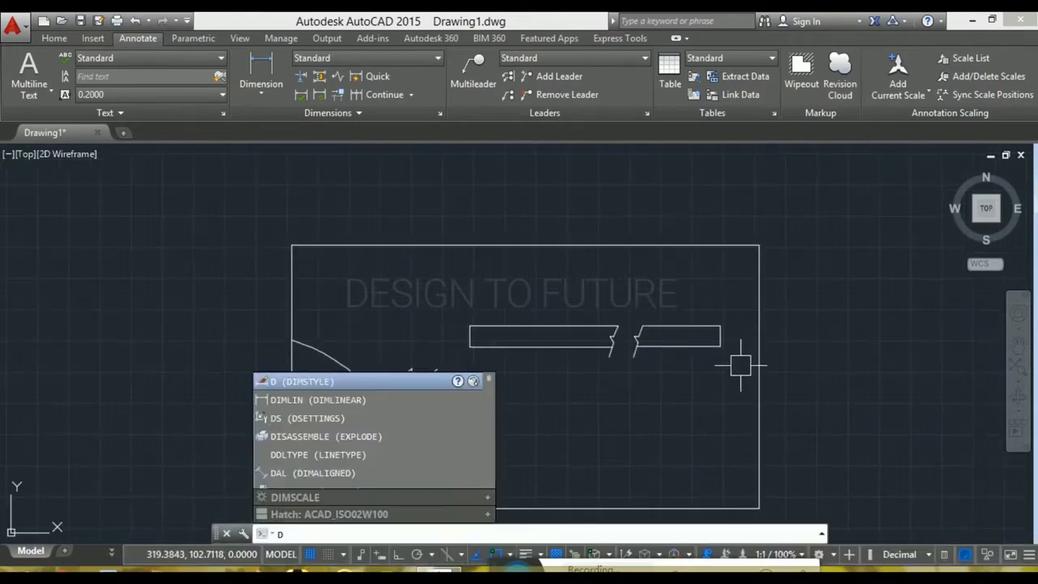
{"action": "type", "text": "li"}
{"action": "key", "text": "Return"}
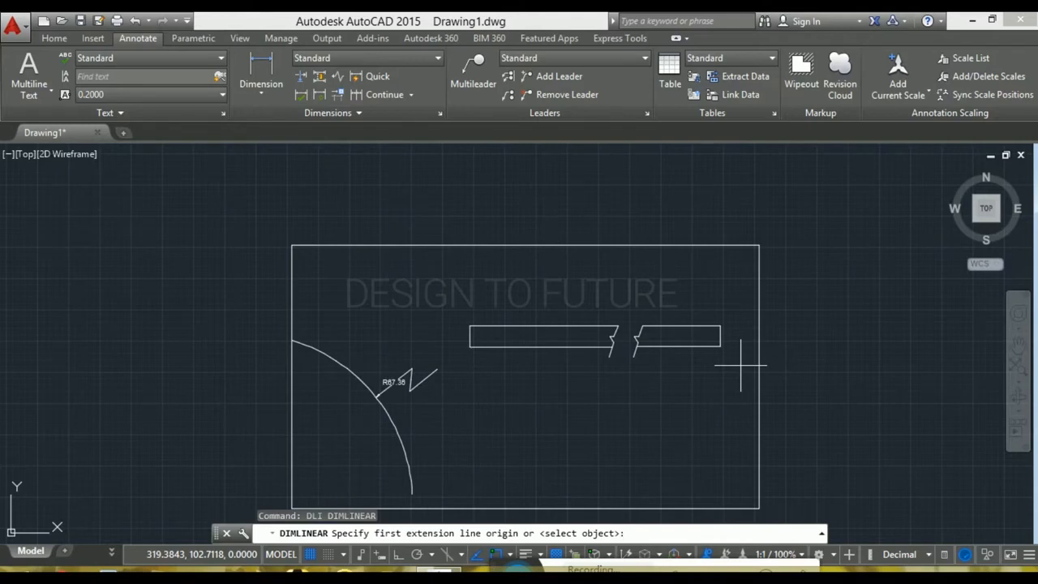
{"action": "left_click", "coordinate": [468, 348]}
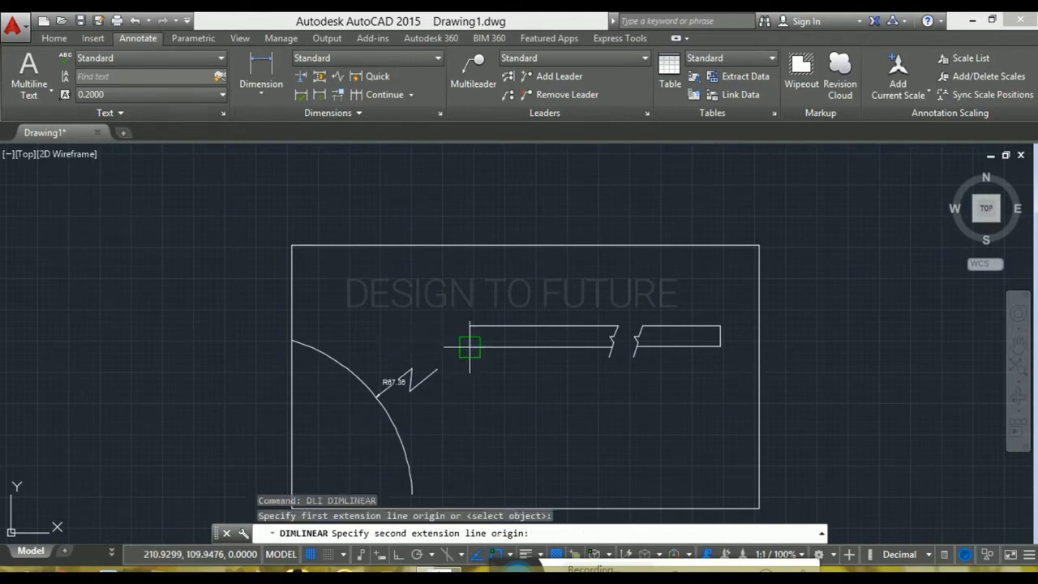
{"action": "left_click", "coordinate": [719, 348]}
{"action": "left_click", "coordinate": [636, 374]}
{"action": "scroll", "coordinate": [636, 374], "scroll_direction": "up", "scroll_amount": 4}
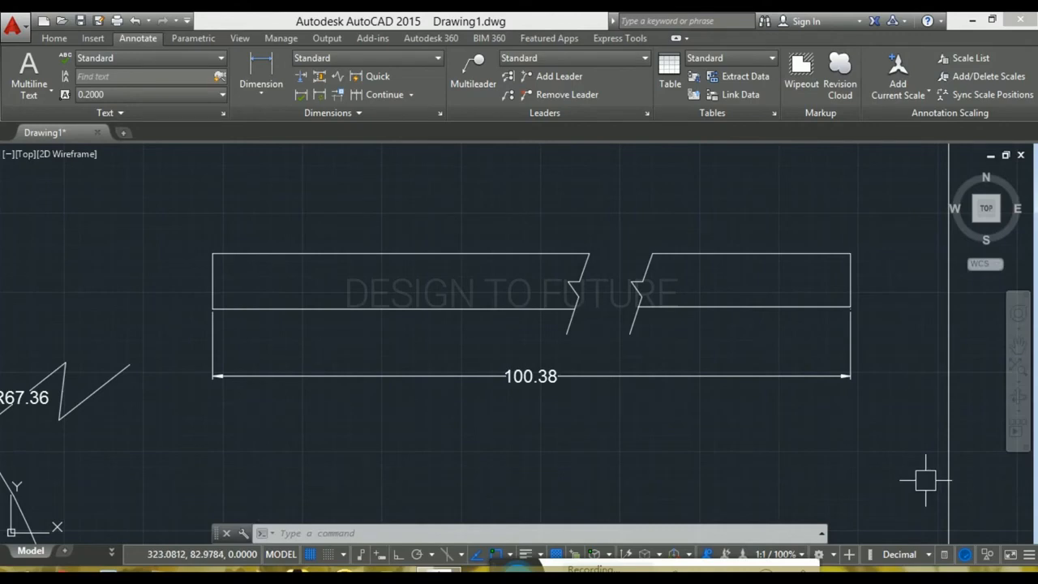
Add a jog line with DIMJOGLINE to the bar's linear dimension, just right of its text below the gap
{"action": "type", "text": "dimjog"}
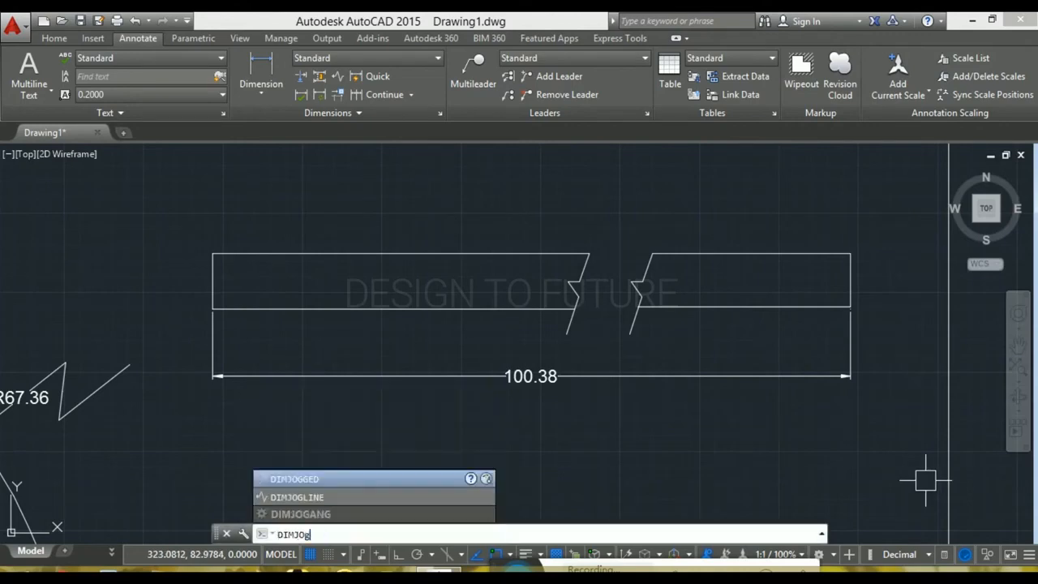
{"action": "type", "text": "line"}
{"action": "key", "text": "Return"}
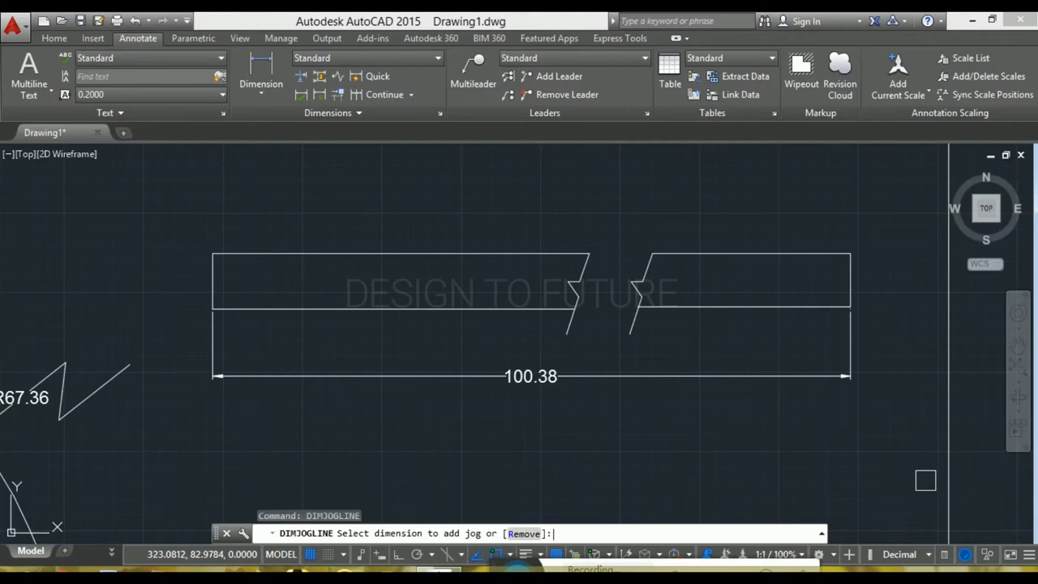
{"action": "left_click", "coordinate": [591, 378]}
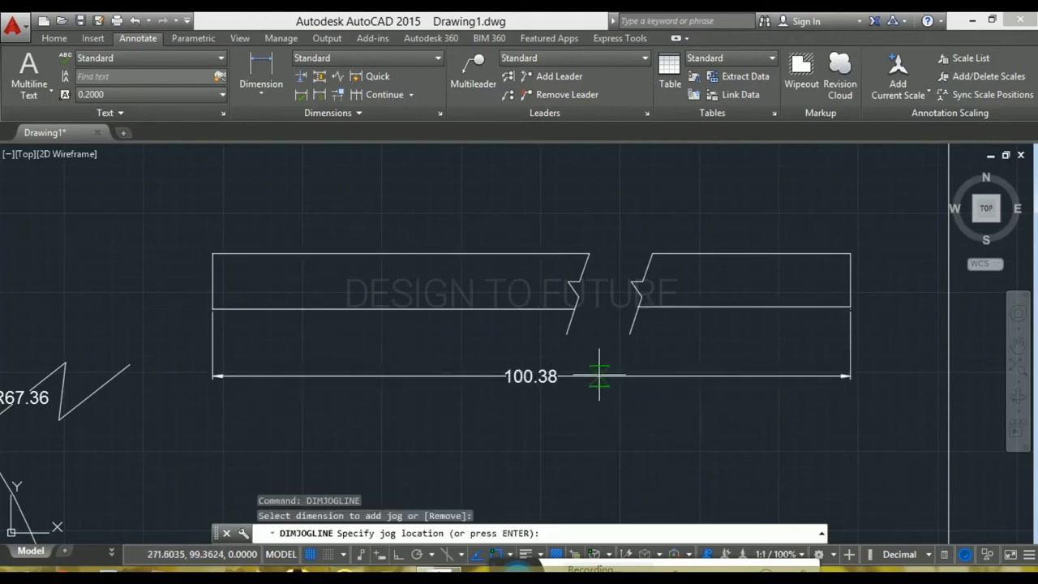
{"action": "left_click", "coordinate": [598, 377]}
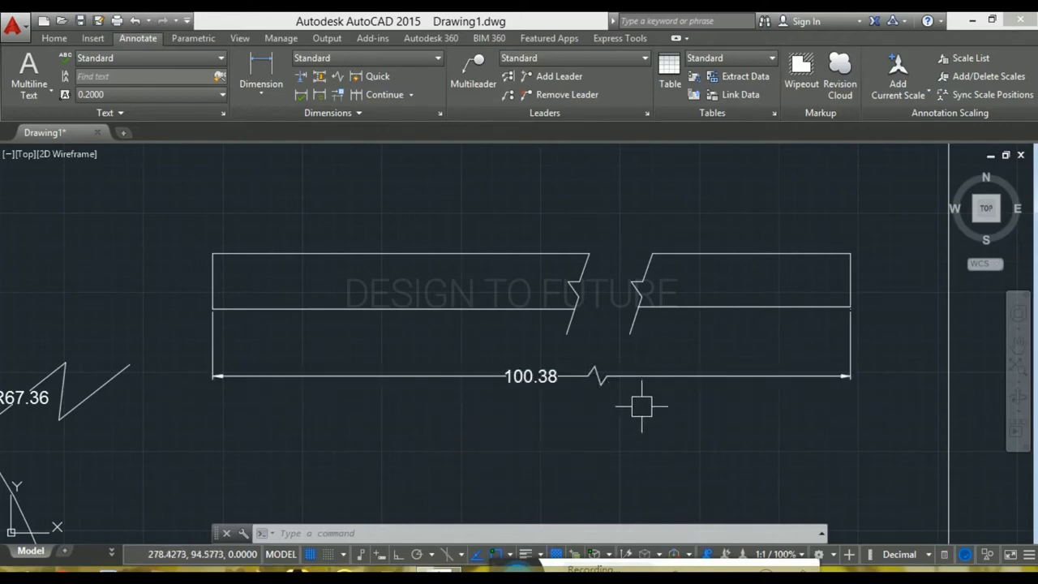
With Ortho on, draw a stepped line profile right of the large rectangle, with four treads rising rightward, the lowest about 48 units long
{"action": "scroll", "coordinate": [646, 410], "scroll_direction": "down", "scroll_amount": 5}
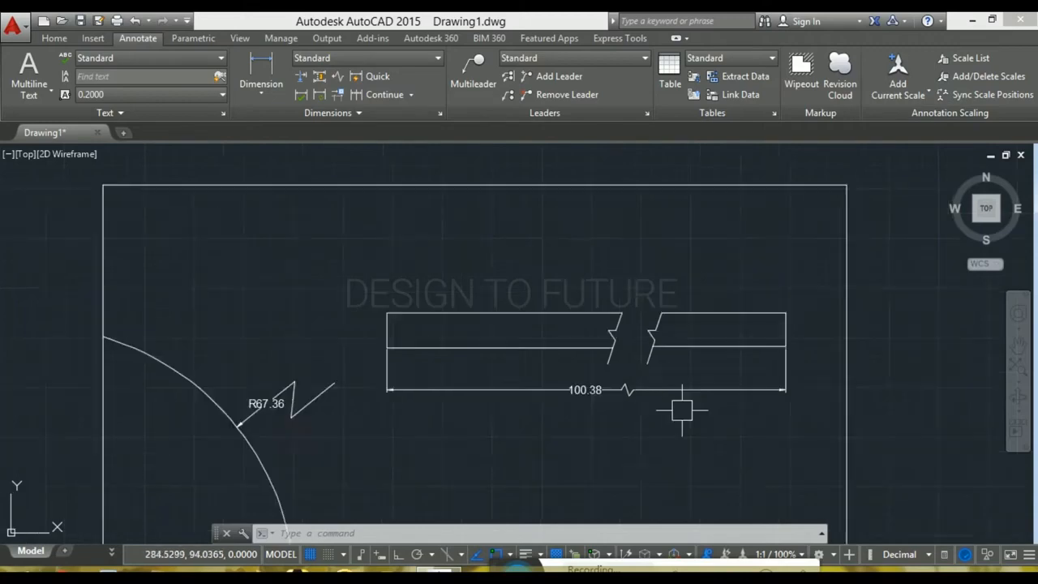
{"action": "middle_click_drag", "start_coordinate": [749, 385], "coordinate": [163, 365]}
{"action": "scroll", "coordinate": [373, 317], "scroll_direction": "up", "scroll_amount": 2}
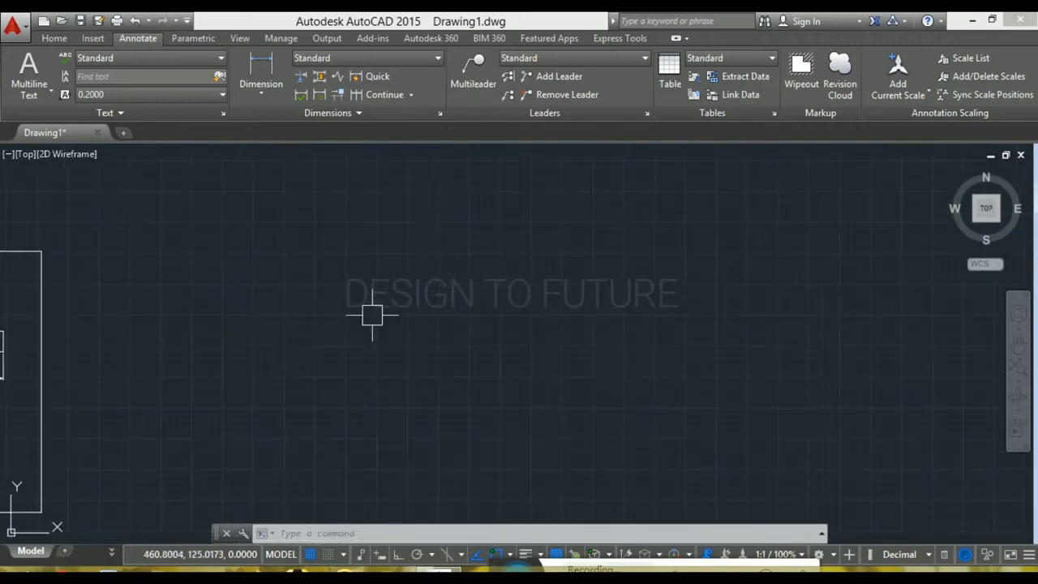
{"action": "left_click", "coordinate": [50, 38]}
{"action": "left_click", "coordinate": [17, 69]}
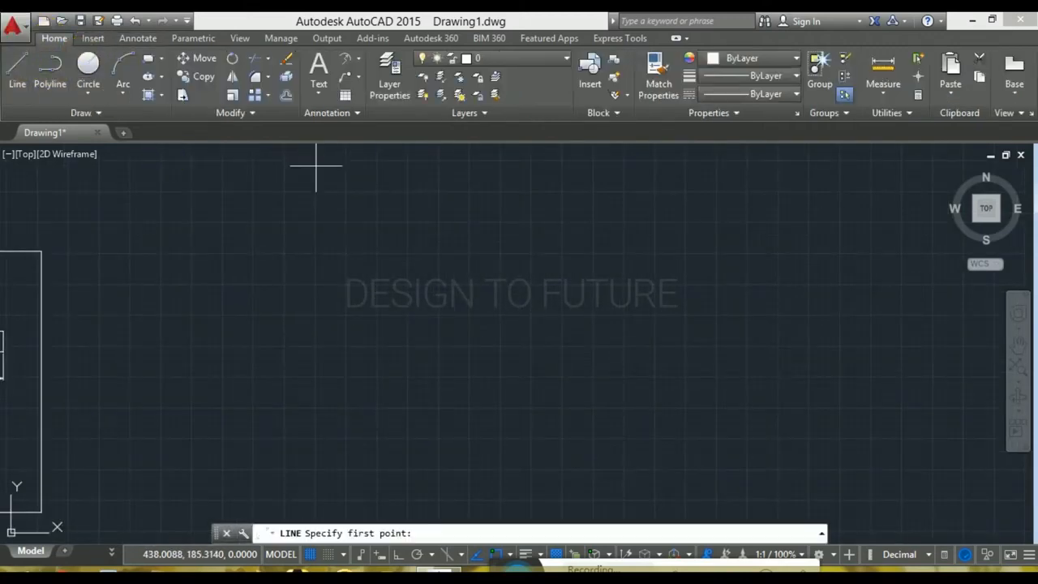
{"action": "left_click", "coordinate": [219, 205]}
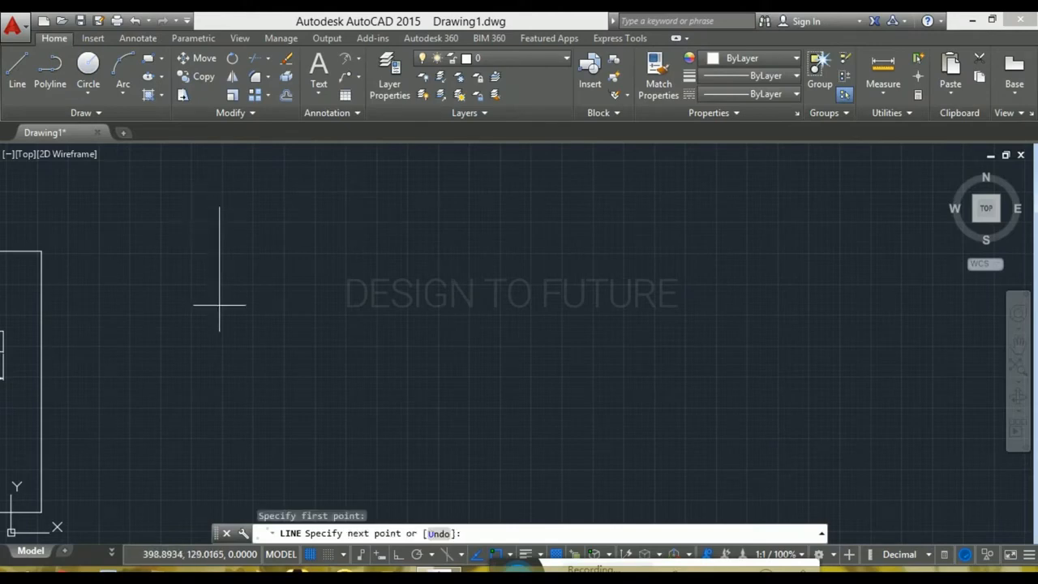
{"action": "key", "text": "F8"}
{"action": "left_click", "coordinate": [221, 314]}
{"action": "left_click", "coordinate": [338, 314]}
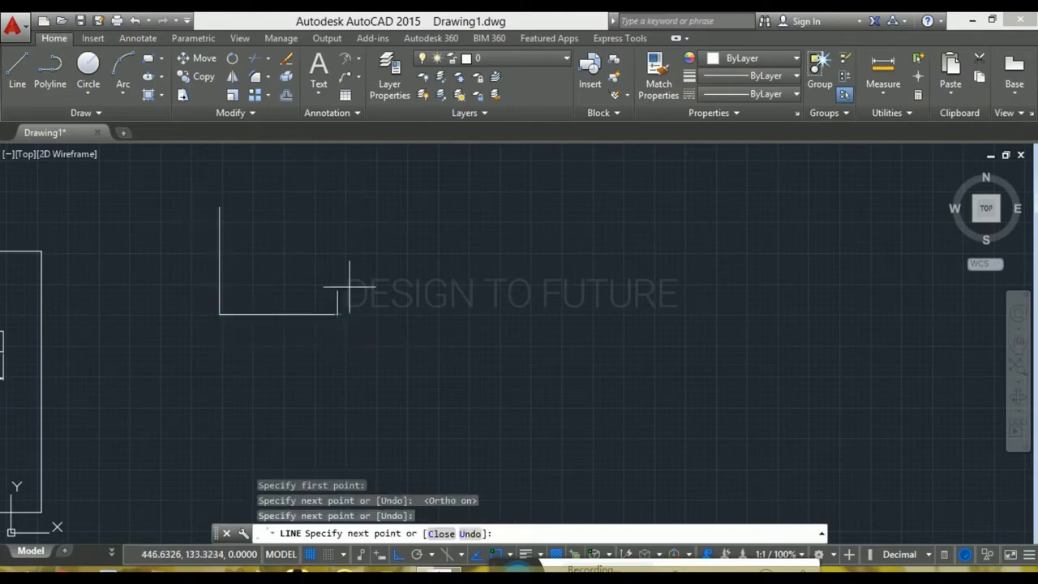
{"action": "left_click", "coordinate": [337, 267]}
{"action": "left_click", "coordinate": [476, 268]}
{"action": "left_click", "coordinate": [476, 228]}
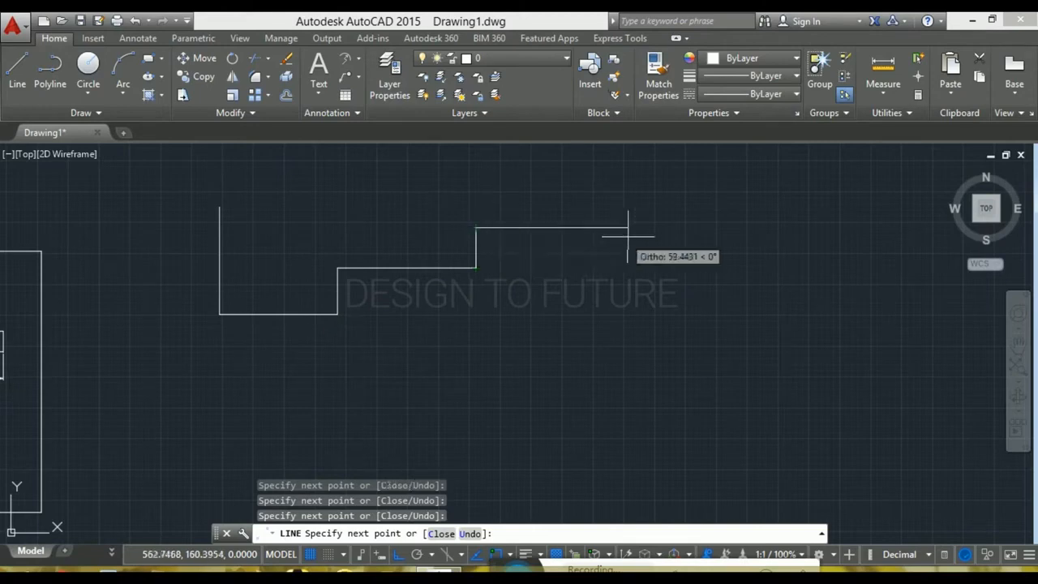
{"action": "left_click", "coordinate": [629, 228]}
{"action": "left_click", "coordinate": [632, 184]}
{"action": "left_click", "coordinate": [774, 182]}
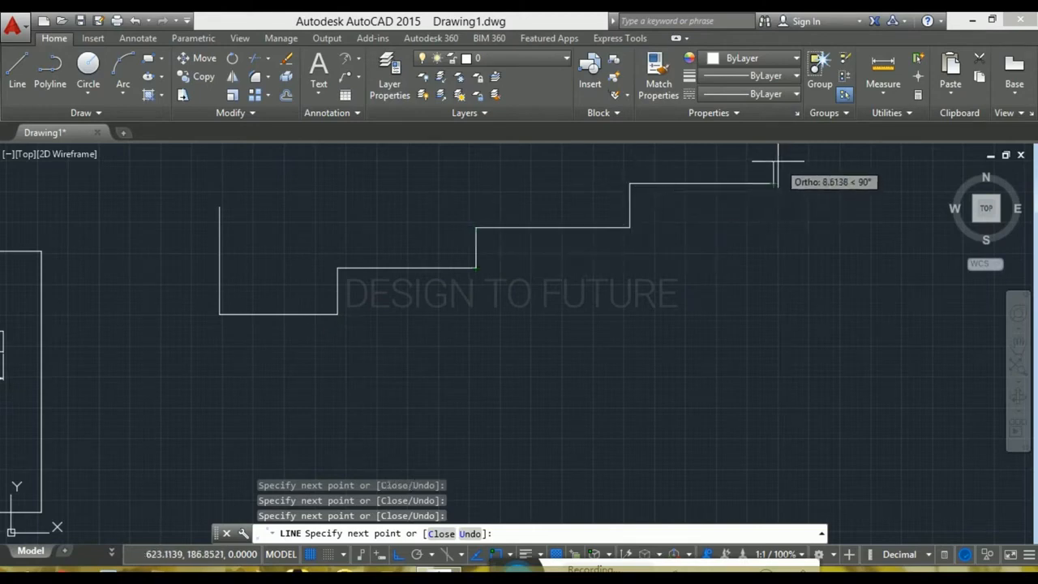
{"action": "left_click", "coordinate": [776, 159]}
{"action": "key", "text": "Escape"}
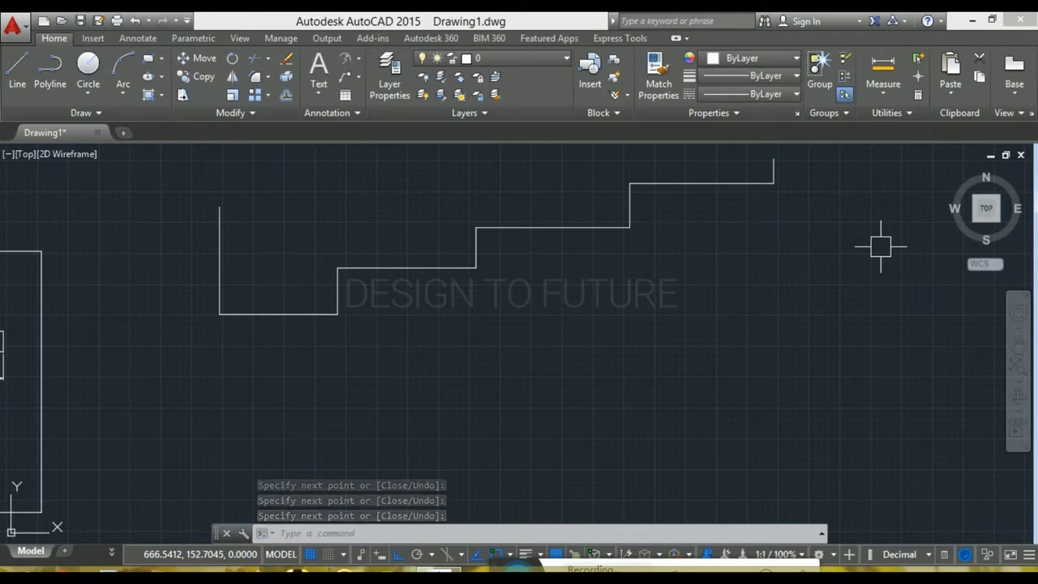
Add a horizontal linear dimension below the lowest tread of the stepped profile
{"action": "type", "text": "dli"}
{"action": "key", "text": "Return"}
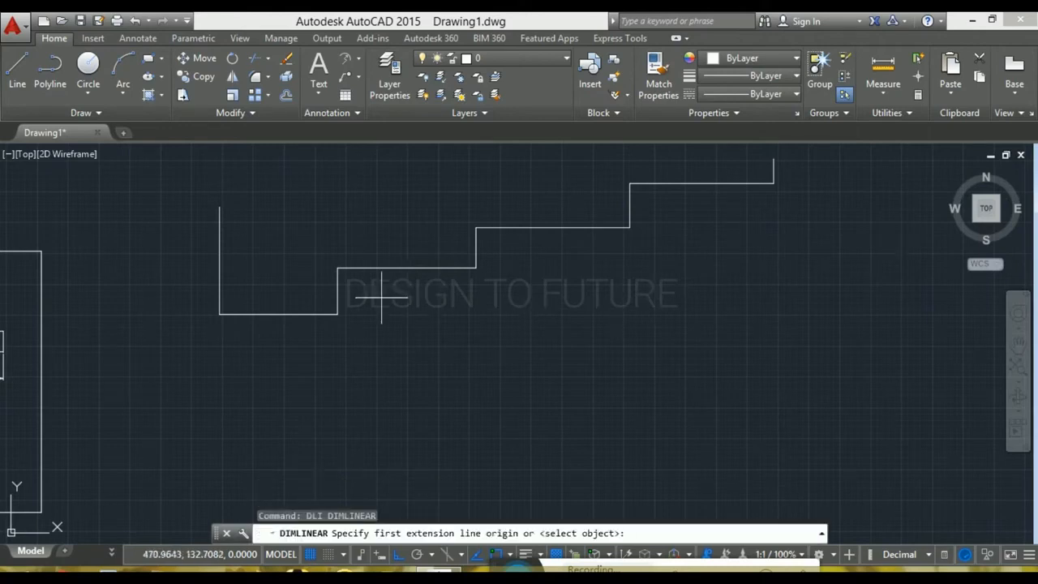
{"action": "left_click", "coordinate": [219, 315]}
{"action": "left_click", "coordinate": [338, 314]}
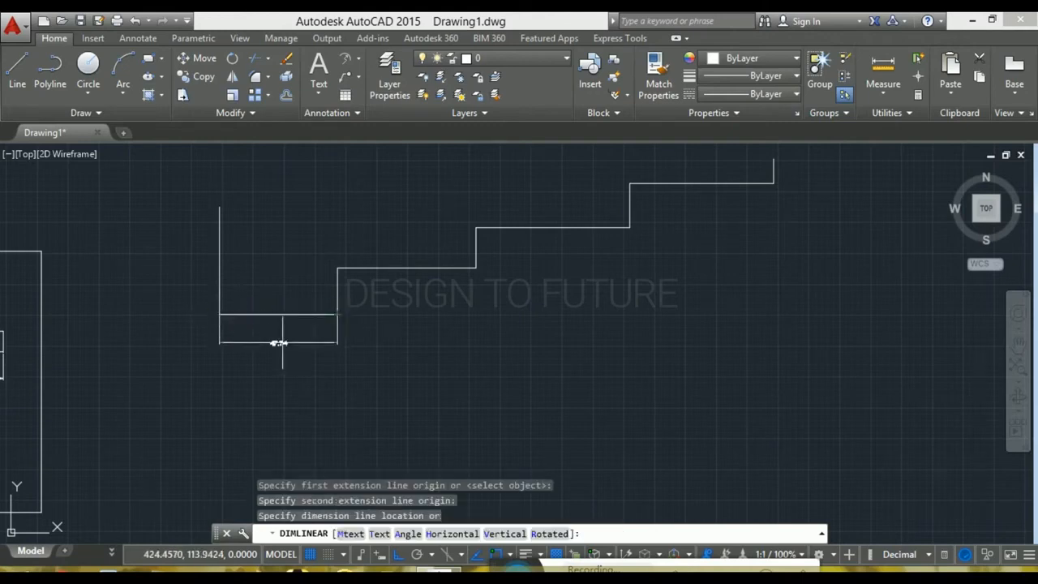
{"action": "left_click", "coordinate": [278, 343]}
{"action": "scroll", "coordinate": [313, 331], "scroll_direction": "up", "scroll_amount": 3}
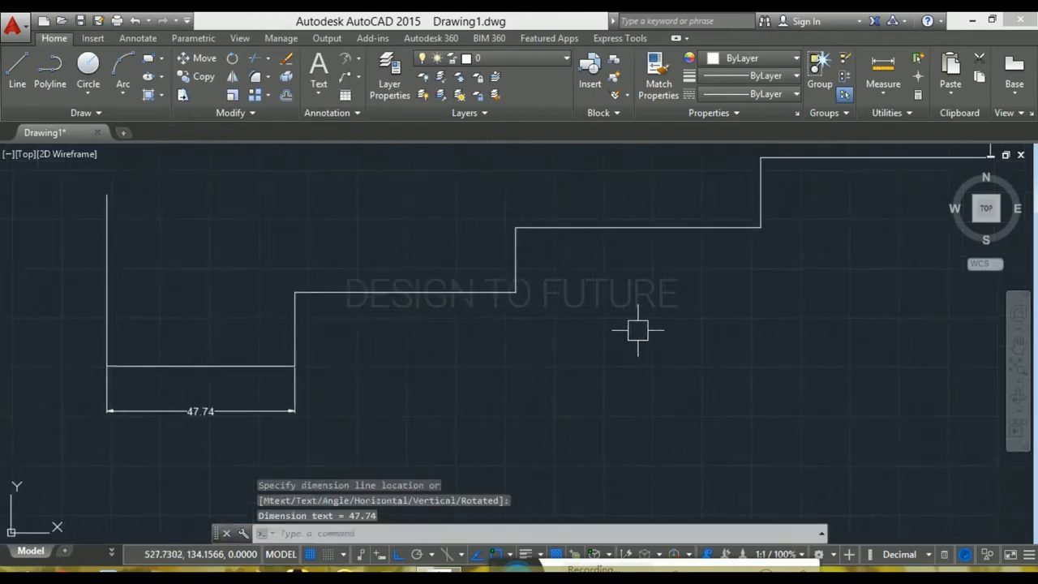
Add DIMBASELINE dimensions continuing from the lowest tread's dimension to the right ends of the second and third treads
{"action": "middle_click_drag", "start_coordinate": [684, 315], "coordinate": [649, 340]}
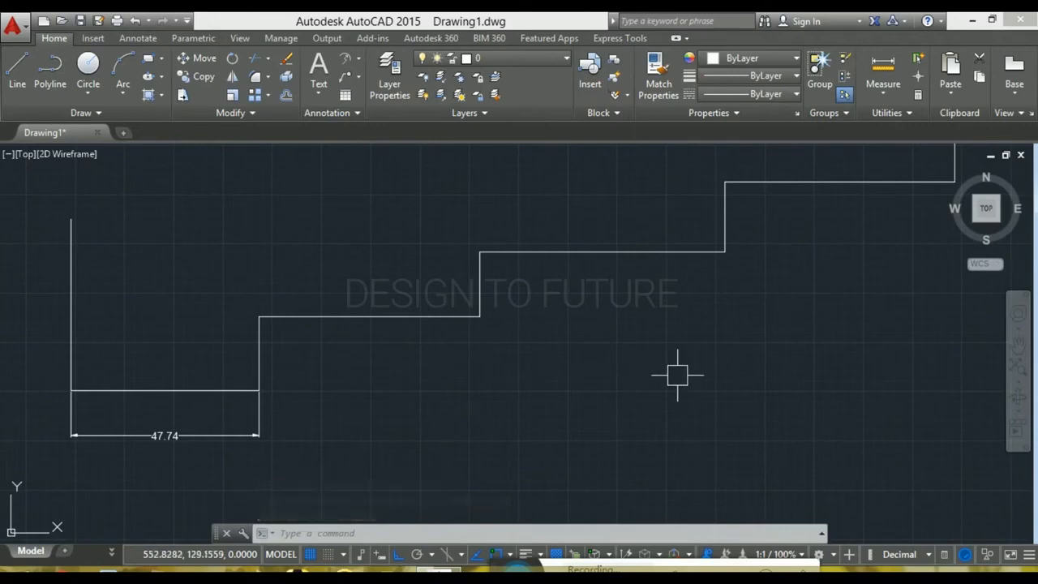
{"action": "type", "text": "dimbase"}
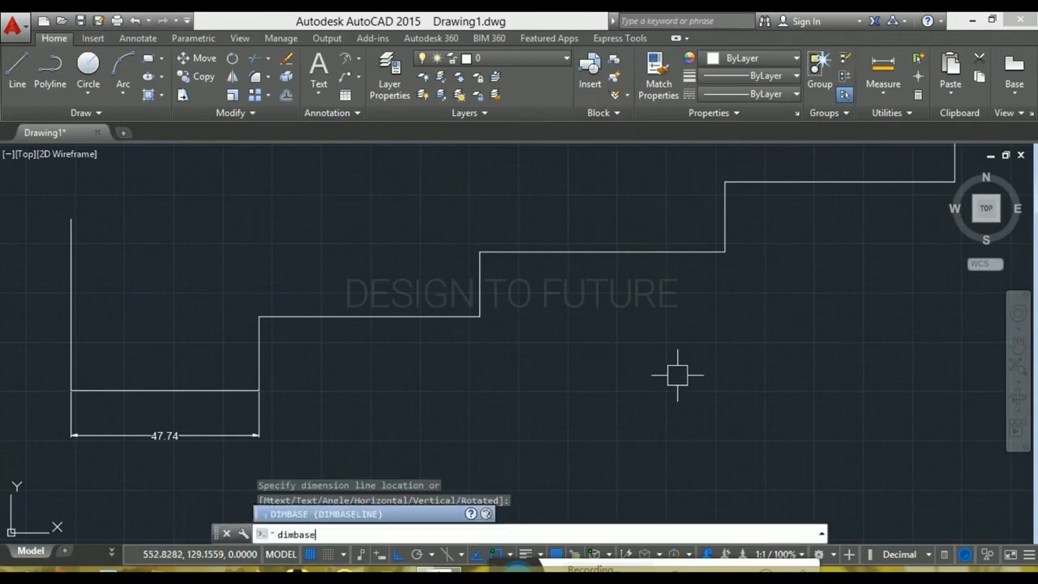
{"action": "key", "text": "Return"}
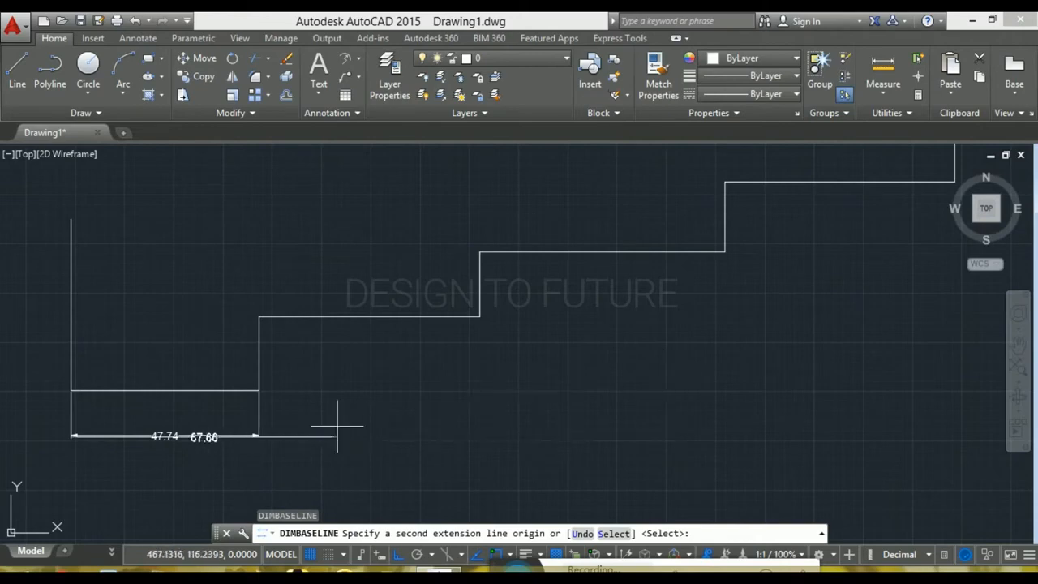
{"action": "scroll", "coordinate": [89, 434], "scroll_direction": "up", "scroll_amount": 6}
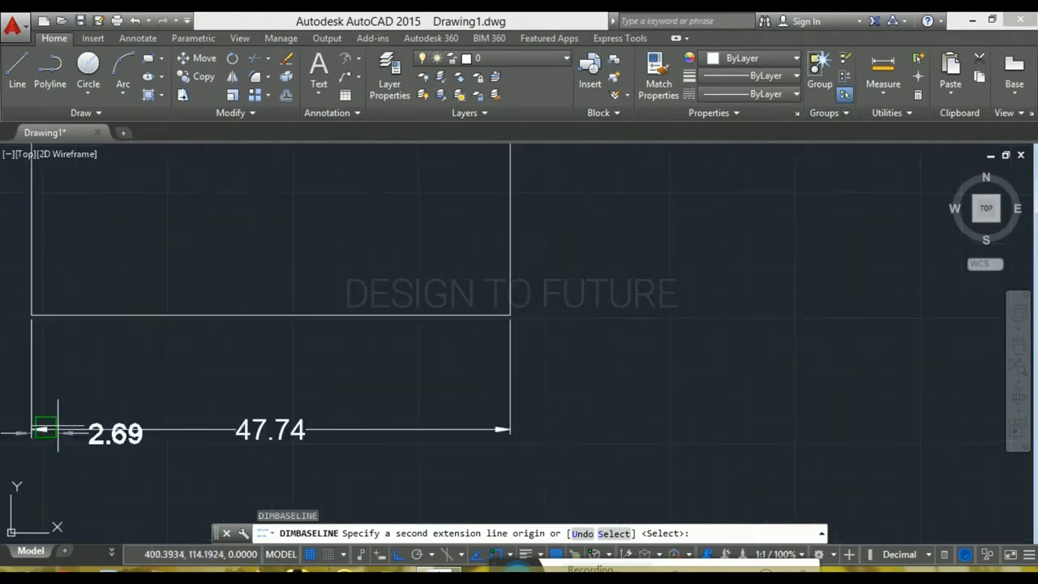
{"action": "scroll", "coordinate": [943, 325], "scroll_direction": "down", "scroll_amount": 4}
{"action": "middle_click_drag", "start_coordinate": [934, 323], "coordinate": [670, 319]}
{"action": "middle_click_drag", "start_coordinate": [771, 313], "coordinate": [496, 313]}
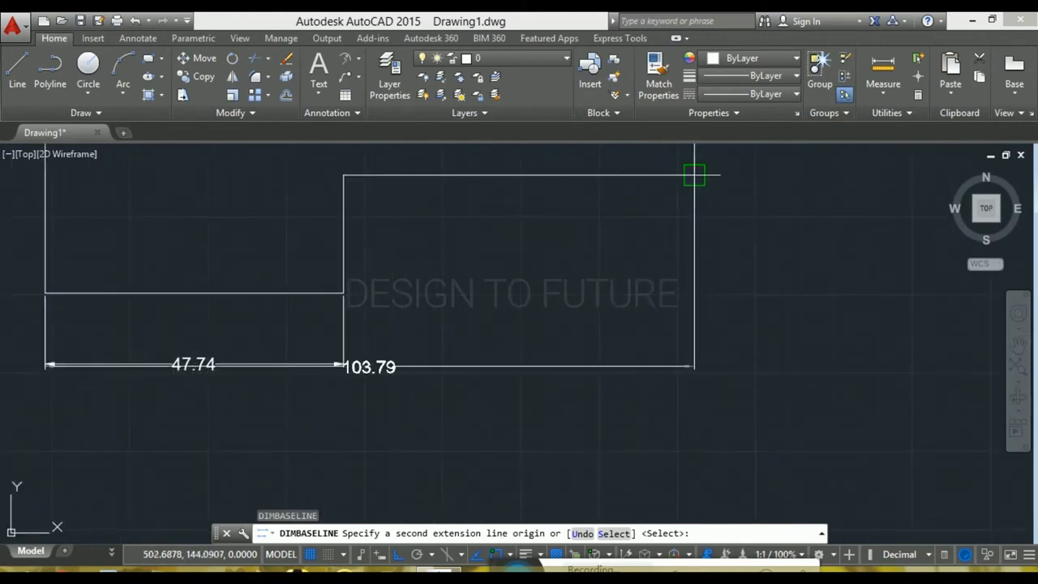
{"action": "left_click", "coordinate": [694, 173]}
{"action": "scroll", "coordinate": [800, 231], "scroll_direction": "down", "scroll_amount": 2}
{"action": "middle_click_drag", "start_coordinate": [781, 226], "coordinate": [623, 309]}
{"action": "left_click", "coordinate": [819, 214]}
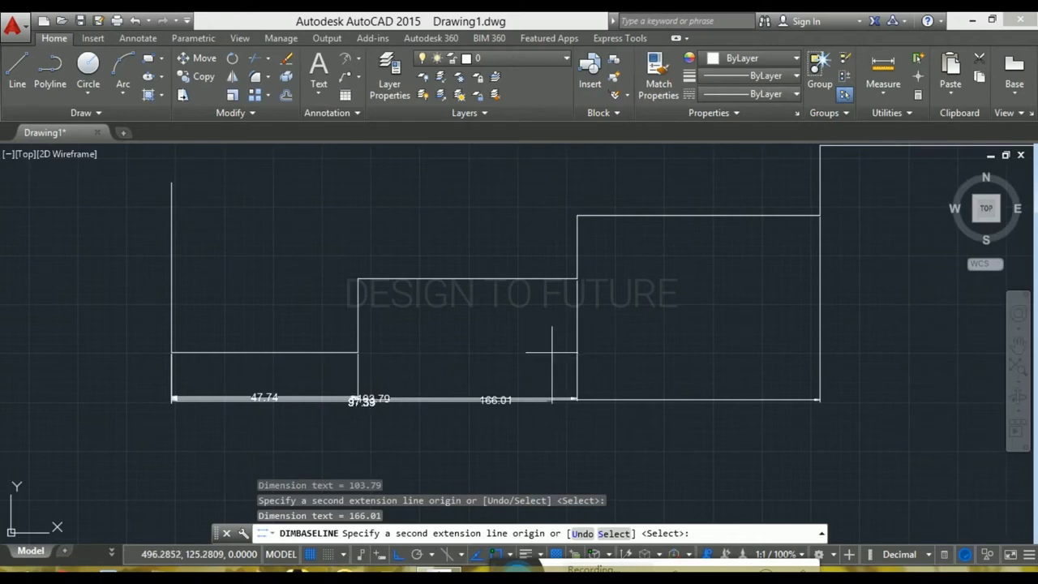
{"action": "key", "text": "Escape"}
Set the Standard dimension style's baseline spacing to 2 and make that style current
{"action": "scroll", "coordinate": [163, 409], "scroll_direction": "up", "scroll_amount": 4}
{"action": "scroll", "coordinate": [220, 389], "scroll_direction": "up", "scroll_amount": 5}
{"action": "scroll", "coordinate": [744, 373], "scroll_direction": "down", "scroll_amount": 2}
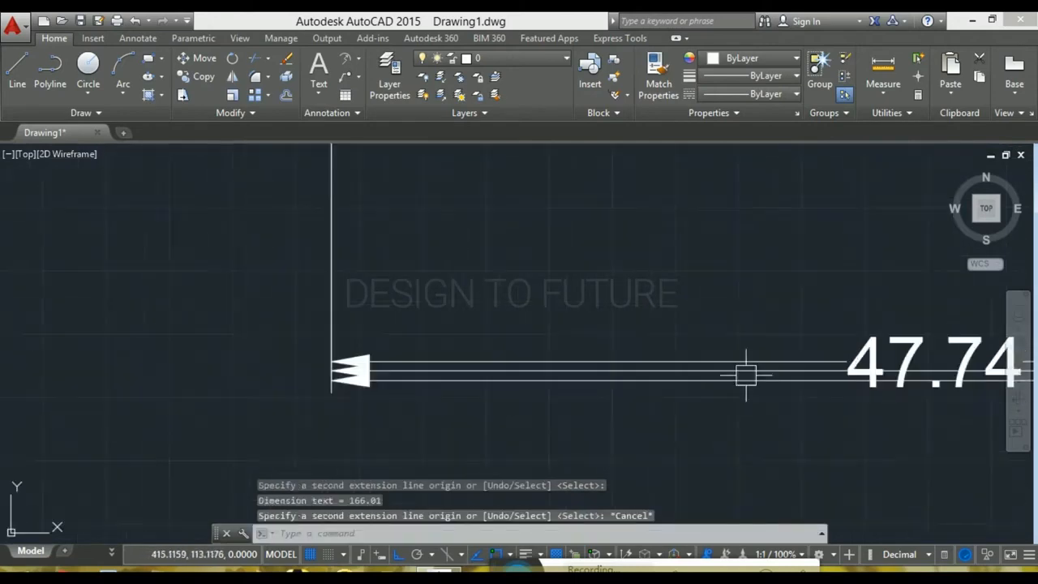
{"action": "scroll", "coordinate": [784, 389], "scroll_direction": "down", "scroll_amount": 3}
{"action": "middle_click_drag", "start_coordinate": [783, 389], "coordinate": [376, 401]}
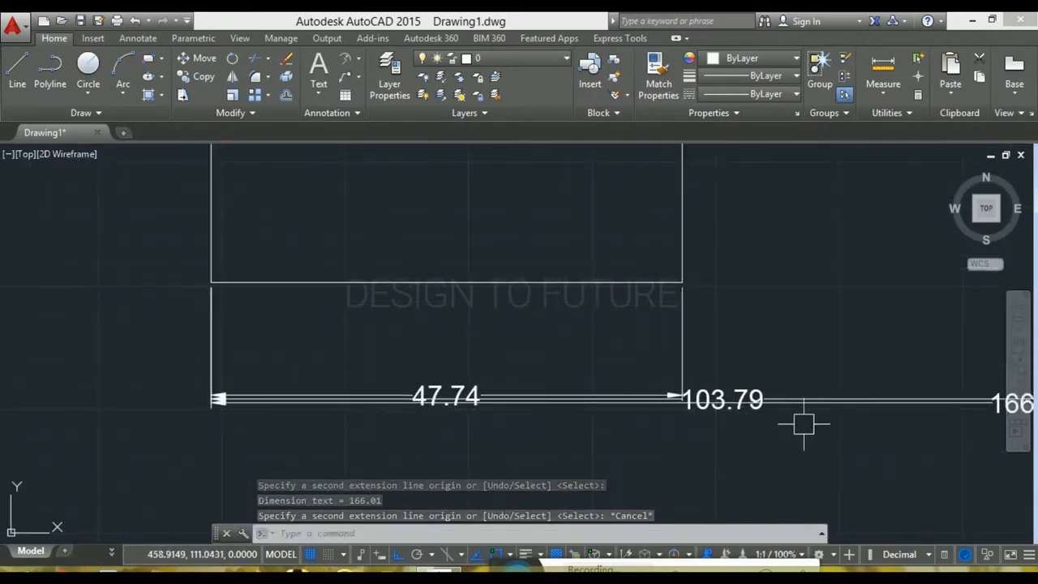
{"action": "type", "text": "d"}
{"action": "key", "text": "Return"}
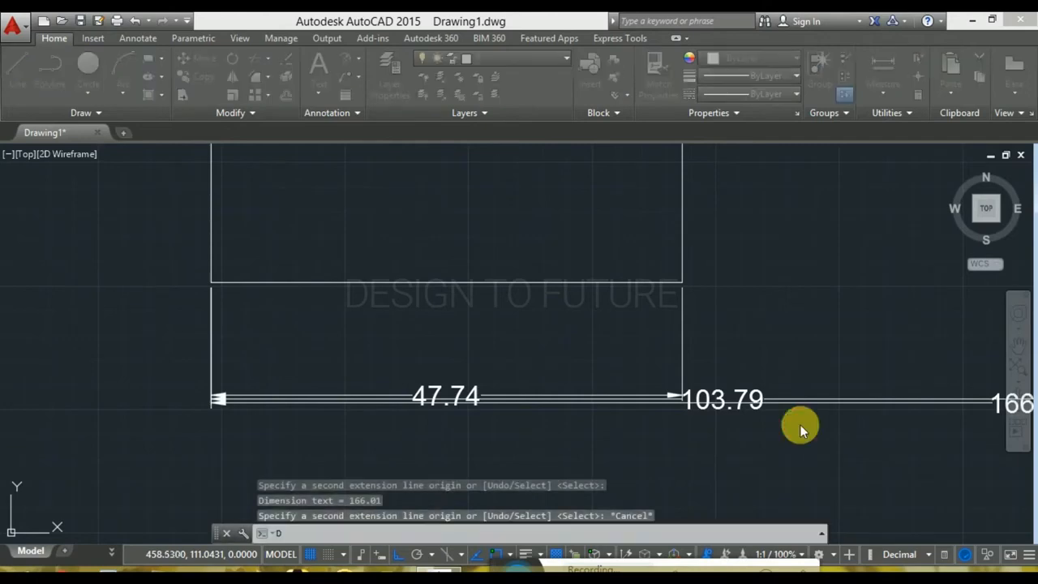
{"action": "left_click", "coordinate": [684, 264]}
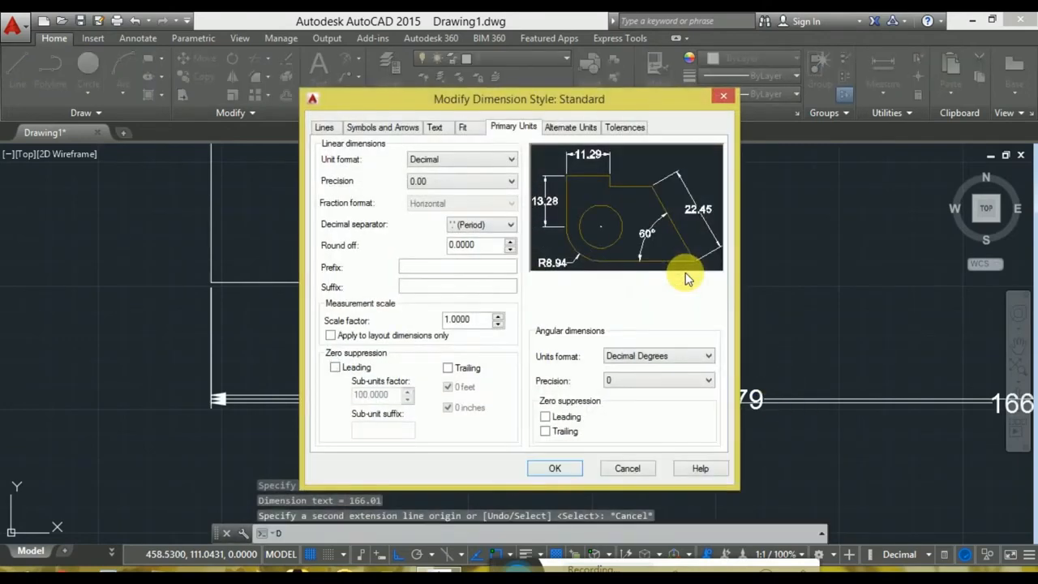
{"action": "left_click", "coordinate": [325, 130]}
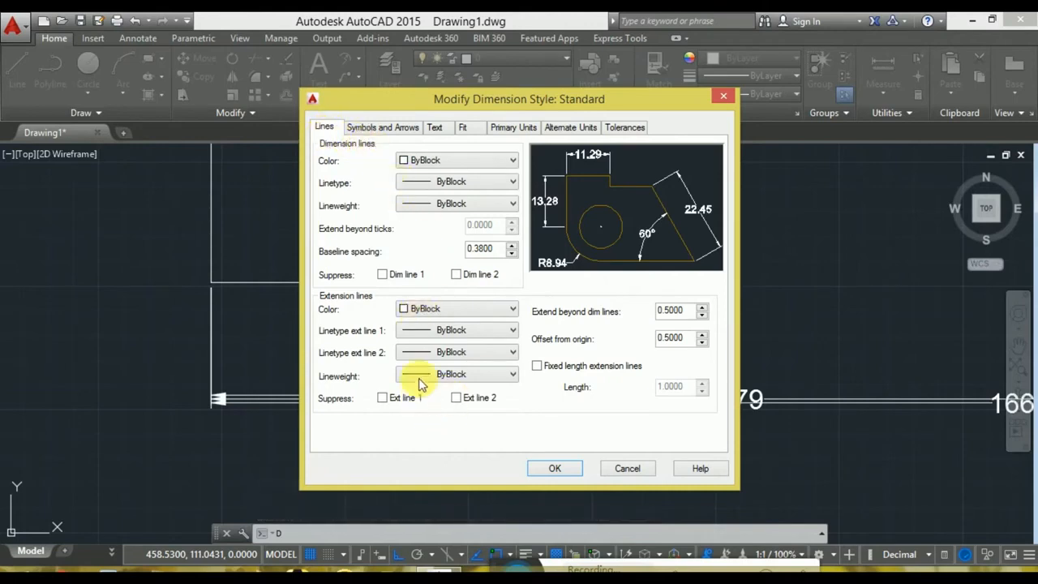
{"action": "double_click", "coordinate": [480, 249]}
{"action": "type", "text": "2"}
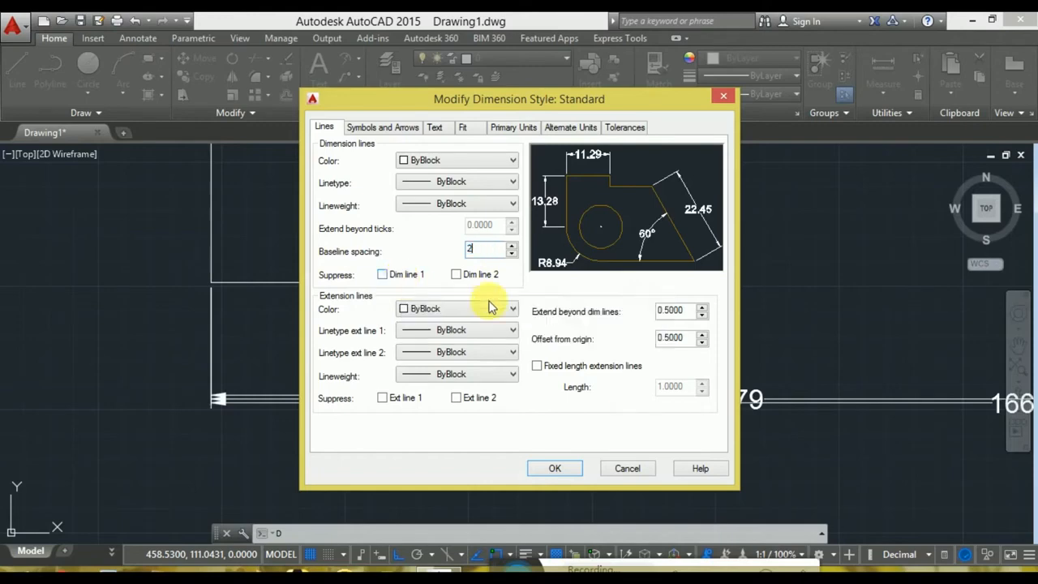
{"action": "left_click", "coordinate": [555, 468]}
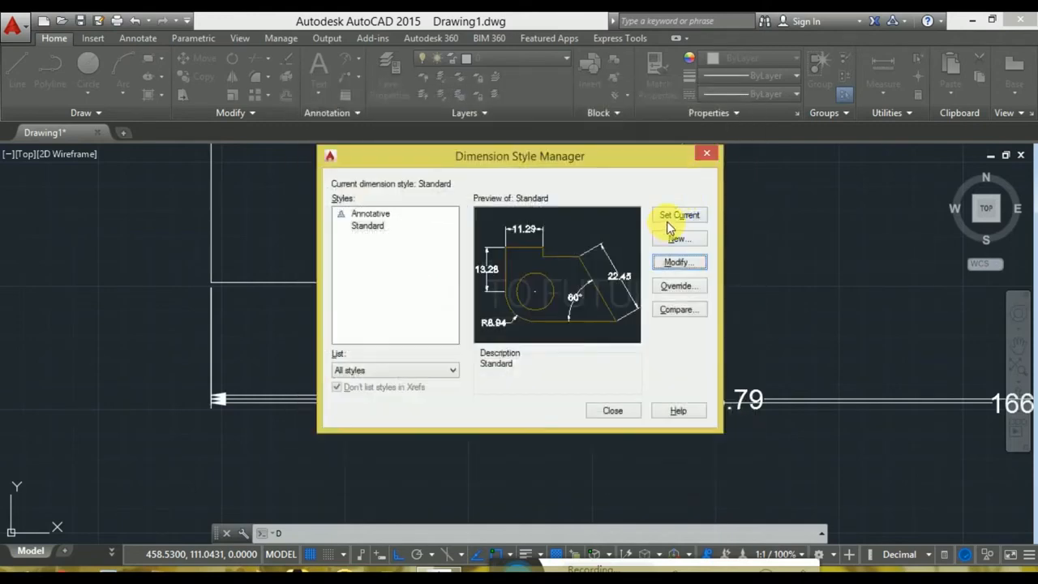
{"action": "left_click", "coordinate": [669, 217]}
{"action": "left_click", "coordinate": [613, 411]}
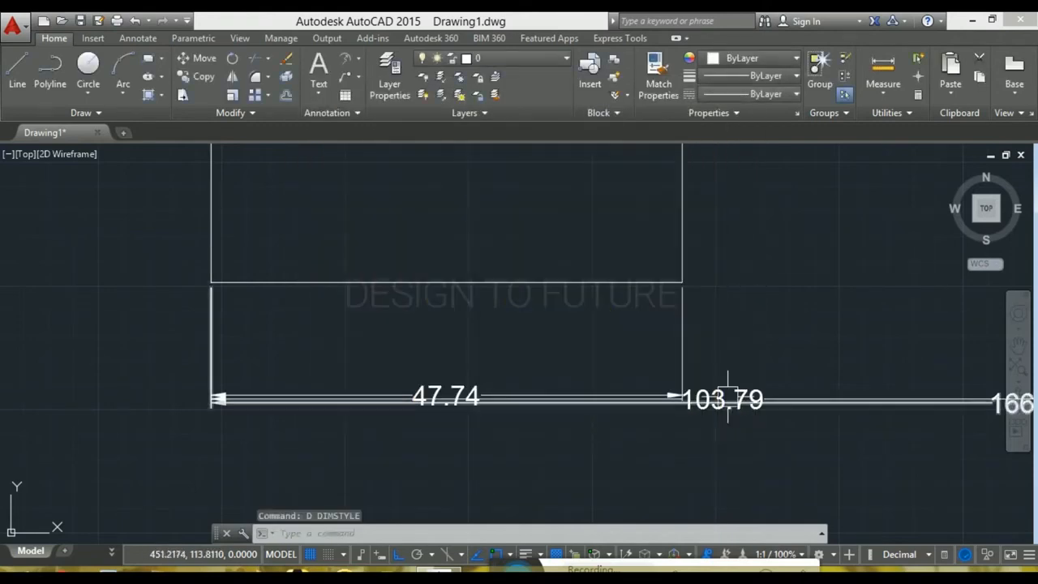
Delete the two overlapping baseline dimensions below the stepped profile, keeping the lowest tread's linear dimension
{"action": "scroll", "coordinate": [738, 398], "scroll_direction": "down", "scroll_amount": 5}
{"action": "left_click", "coordinate": [934, 364]}
{"action": "left_click", "coordinate": [814, 440]}
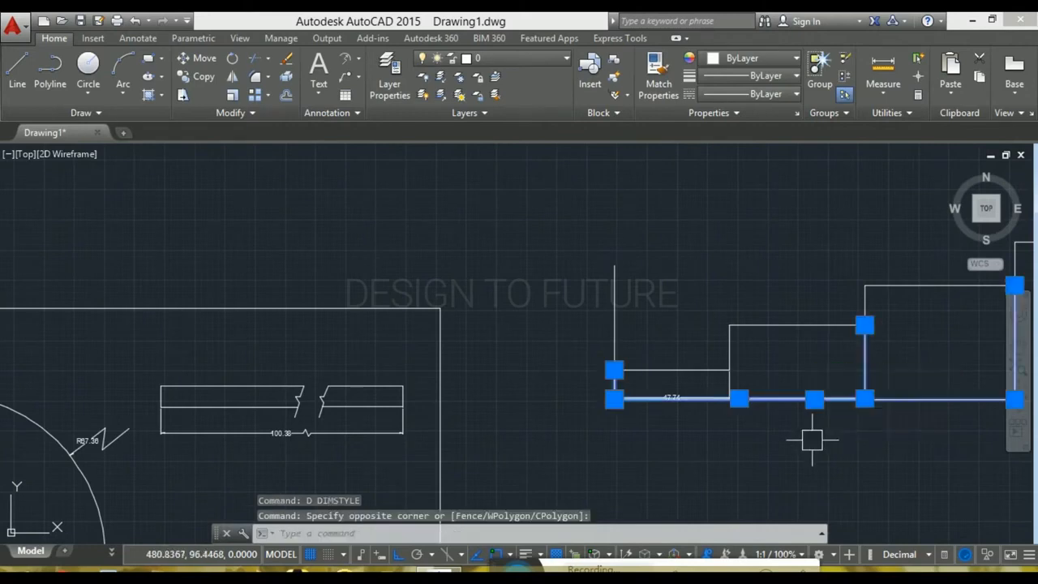
{"action": "key", "text": "Delete"}
{"action": "type", "text": "d"}
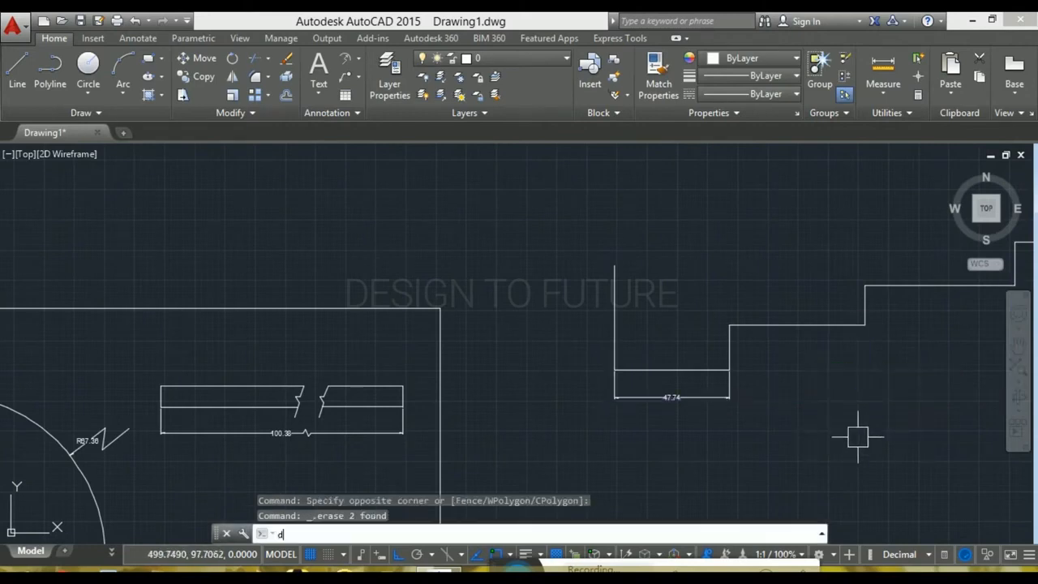
{"action": "type", "text": "imbase"}
{"action": "key", "text": "Return"}
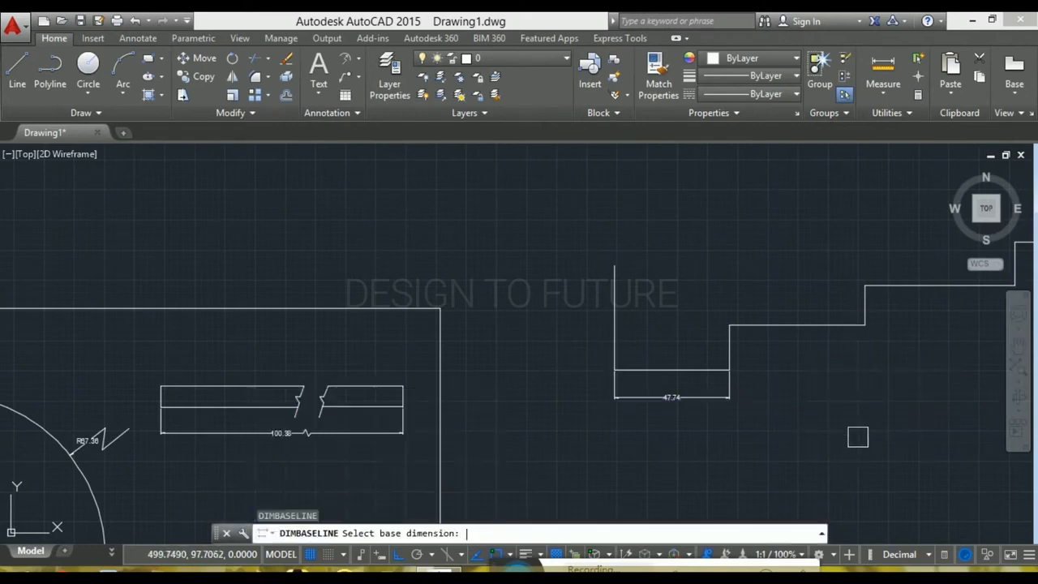
{"action": "left_click", "coordinate": [672, 397]}
{"action": "scroll", "coordinate": [753, 359], "scroll_direction": "up", "scroll_amount": 3}
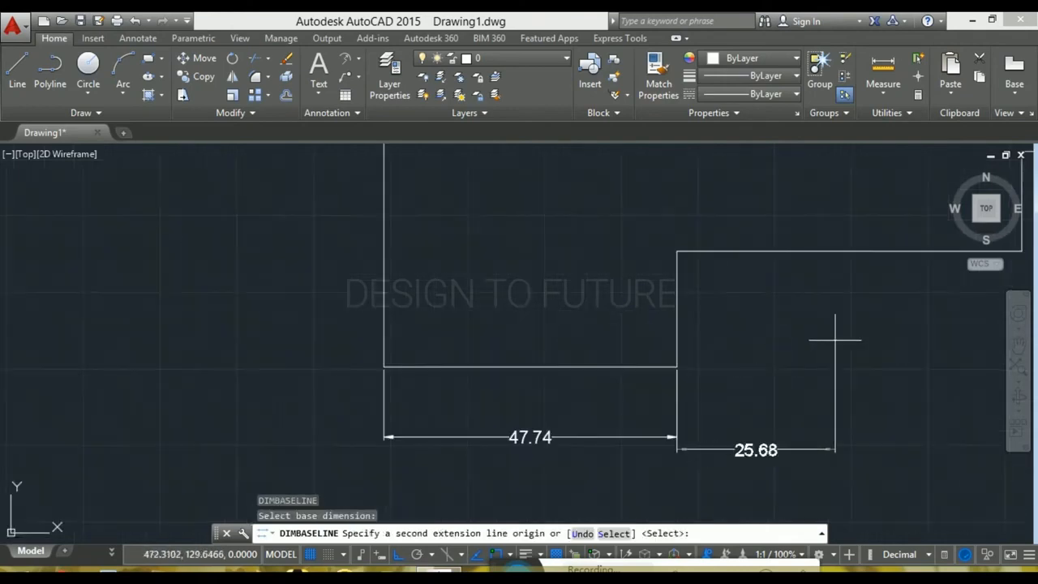
{"action": "scroll", "coordinate": [846, 365], "scroll_direction": "down", "scroll_amount": 3}
{"action": "middle_click_drag", "start_coordinate": [846, 365], "coordinate": [690, 406]}
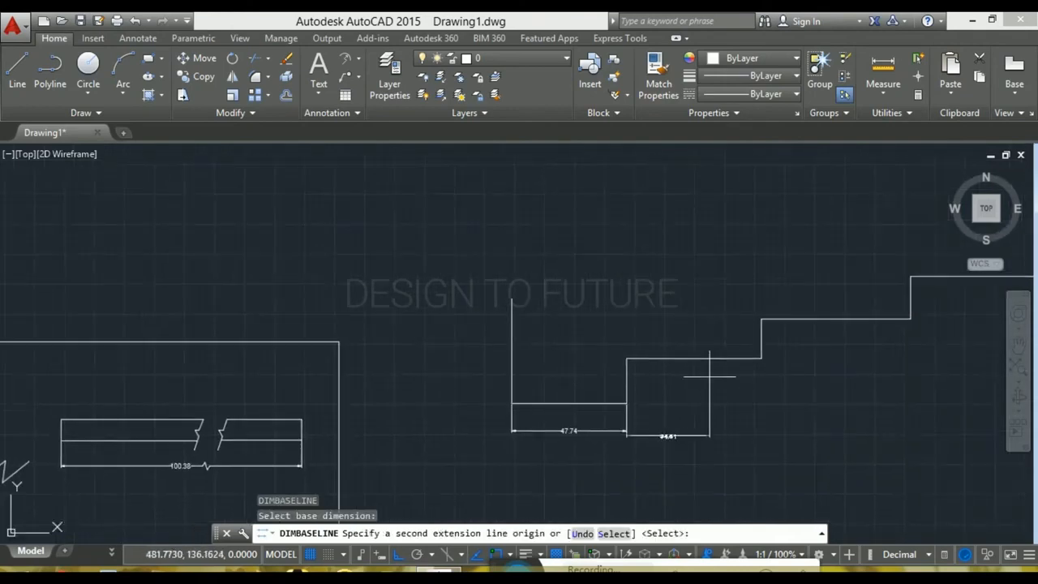
{"action": "key", "text": "Escape"}
Add baseline dimensions from the left side of the lowest tread's dimension to the right ends of the second, third and fourth treads
{"action": "key", "text": "Return"}
{"action": "key", "text": "Return"}
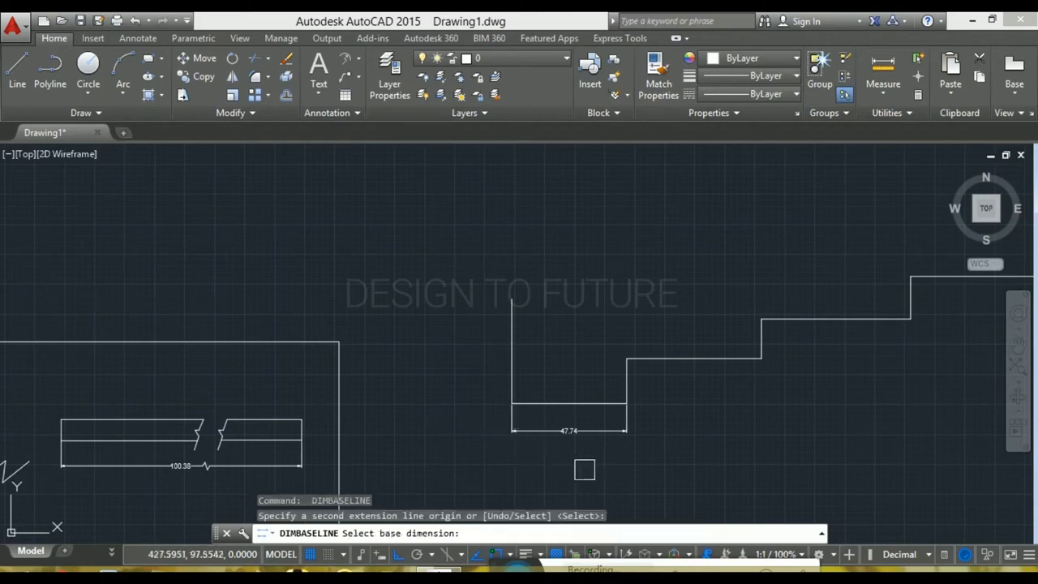
{"action": "left_click", "coordinate": [522, 420]}
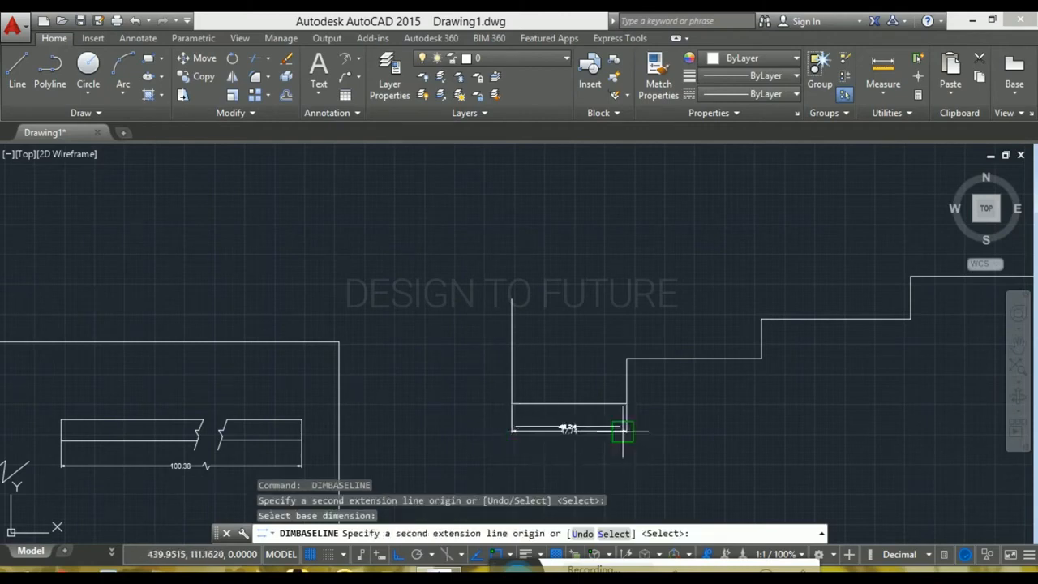
{"action": "left_click", "coordinate": [761, 358]}
{"action": "scroll", "coordinate": [754, 338], "scroll_direction": "up", "scroll_amount": 2}
{"action": "scroll", "coordinate": [753, 324], "scroll_direction": "up", "scroll_amount": 2}
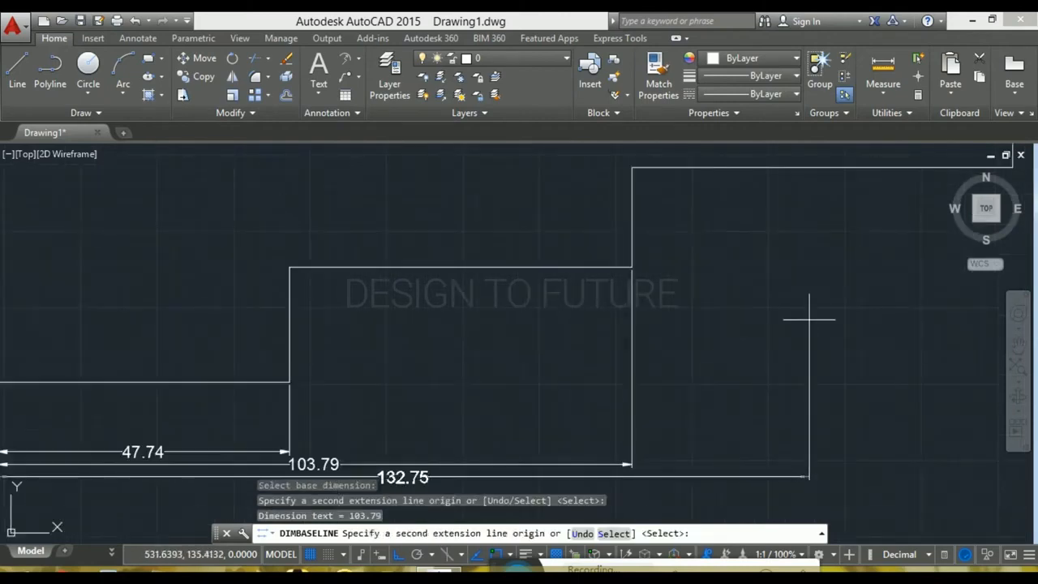
{"action": "middle_click_drag", "start_coordinate": [808, 313], "coordinate": [728, 305]}
{"action": "scroll", "coordinate": [767, 288], "scroll_direction": "down", "scroll_amount": 2}
{"action": "left_click", "coordinate": [871, 202]}
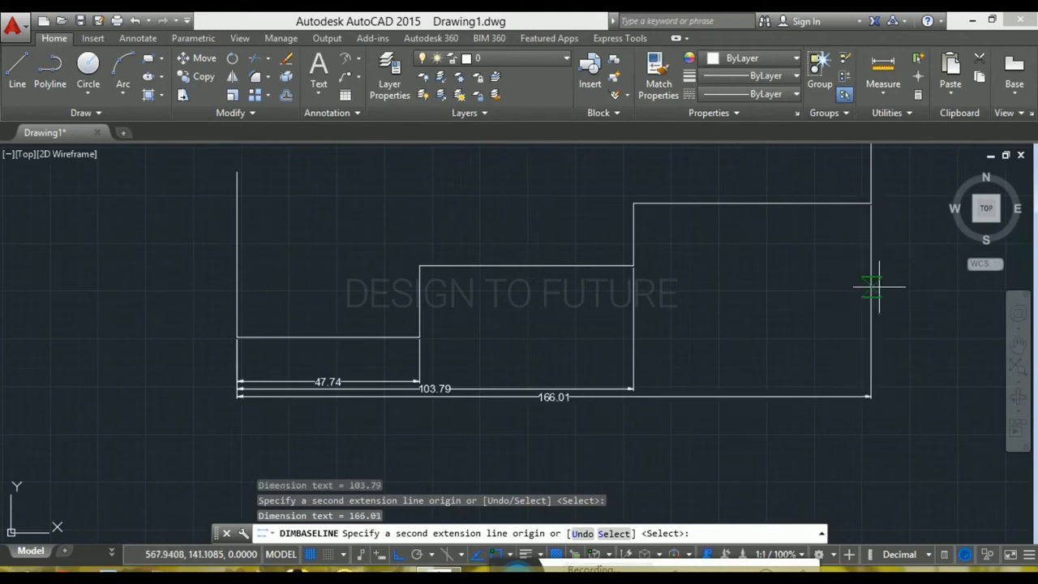
{"action": "mouse_move", "coordinate": [938, 296]}
{"action": "middle_mouse_down"}
{"action": "mouse_move", "coordinate": [884, 324]}
{"action": "mouse_move", "coordinate": [815, 341]}
{"action": "mouse_move", "coordinate": [738, 330]}
{"action": "middle_mouse_up"}
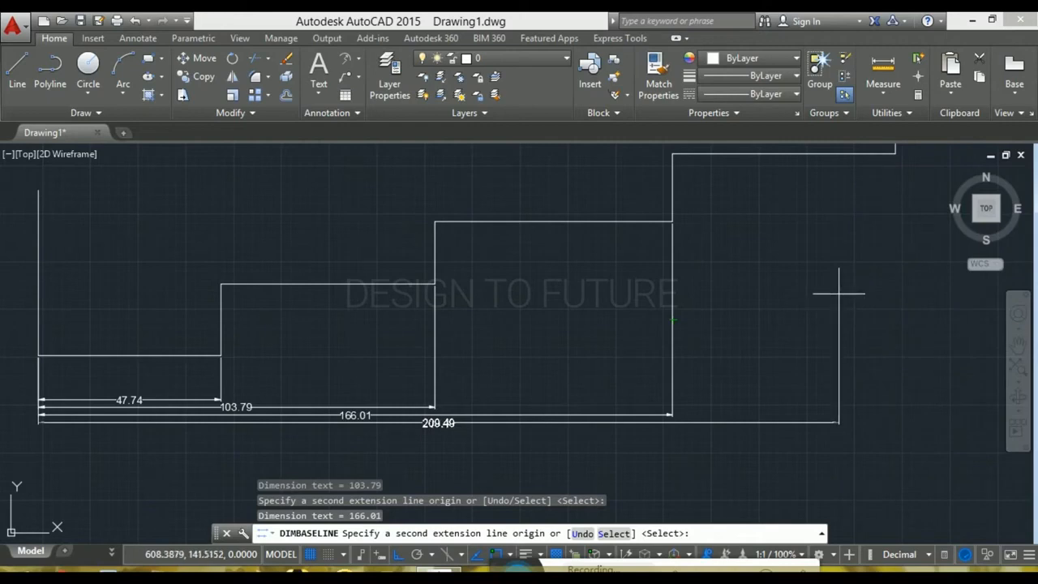
{"action": "left_click", "coordinate": [895, 153]}
{"action": "key", "text": "Return"}
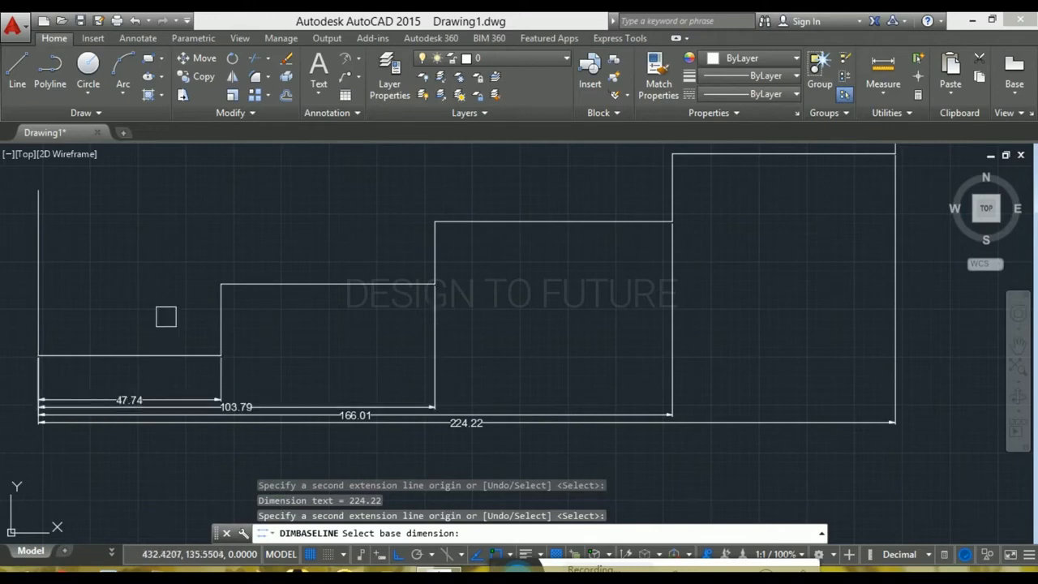
{"action": "key", "text": "Escape"}
Undo the baseline dimensioning of the stepped profile
{"action": "key", "text": "ctrl+z"}
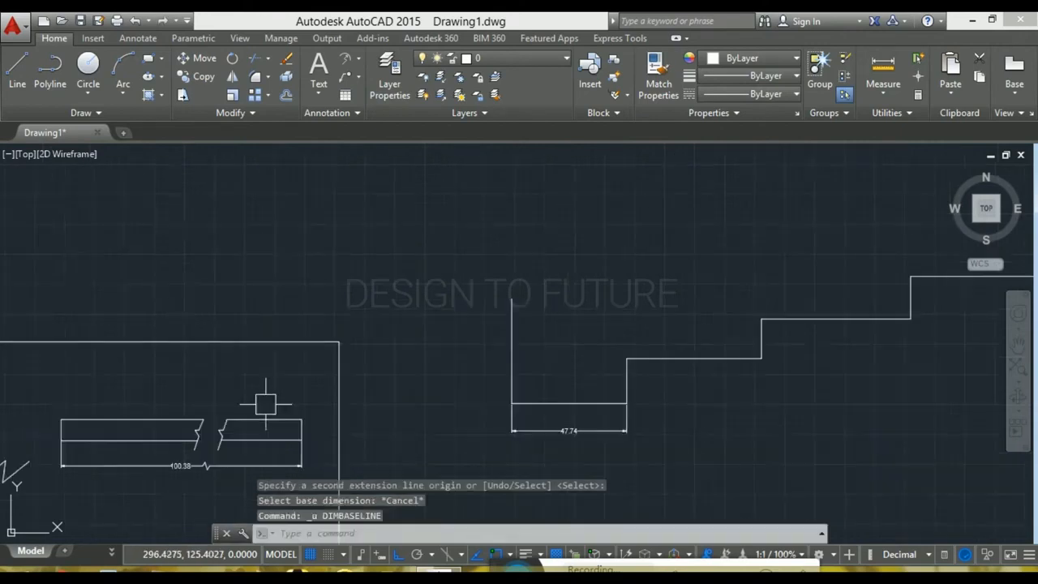
{"action": "key", "text": "ctrl+z"}
Add DIMCONTINUE dimensions from the lowest tread's dimension to the right ends of the second, third and fourth treads
{"action": "scroll", "coordinate": [746, 370], "scroll_direction": "up", "scroll_amount": 2}
{"action": "mouse_move", "coordinate": [746, 371]}
{"action": "middle_mouse_down"}
{"action": "mouse_move", "coordinate": [524, 440]}
{"action": "mouse_move", "coordinate": [465, 397]}
{"action": "middle_mouse_up"}
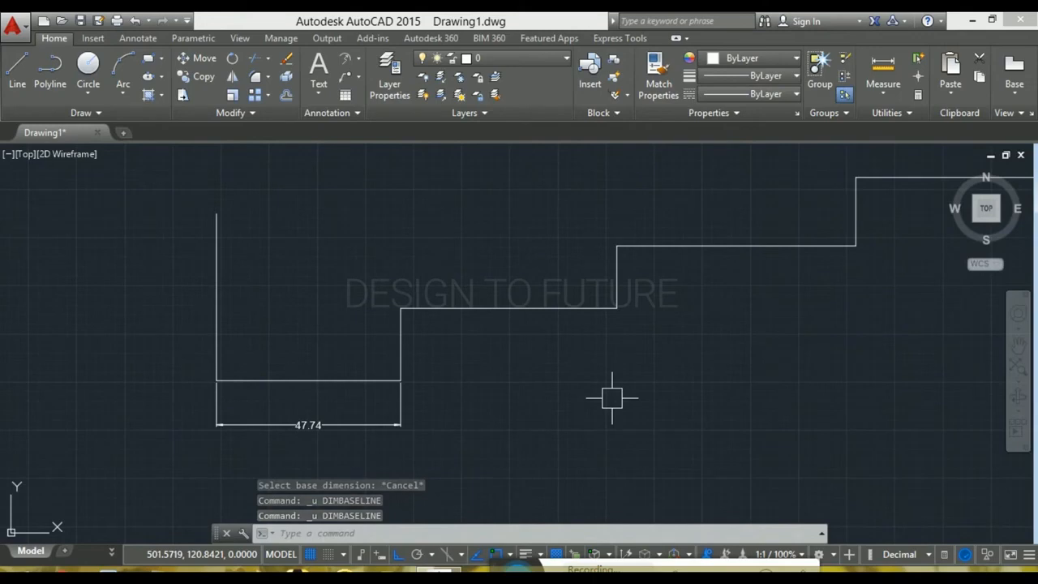
{"action": "type", "text": "dim"}
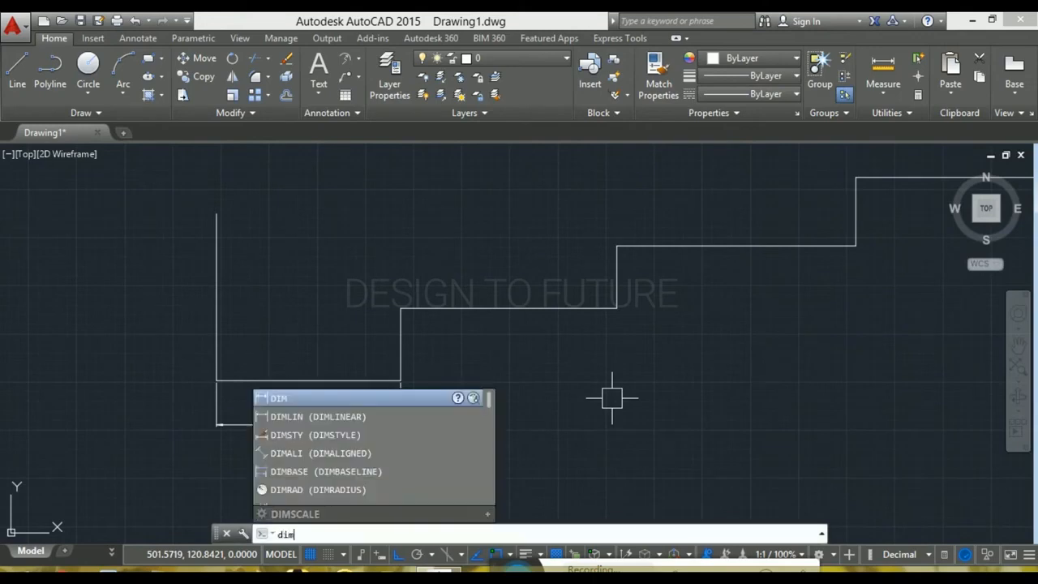
{"action": "type", "text": "cont"}
{"action": "key", "text": "Return"}
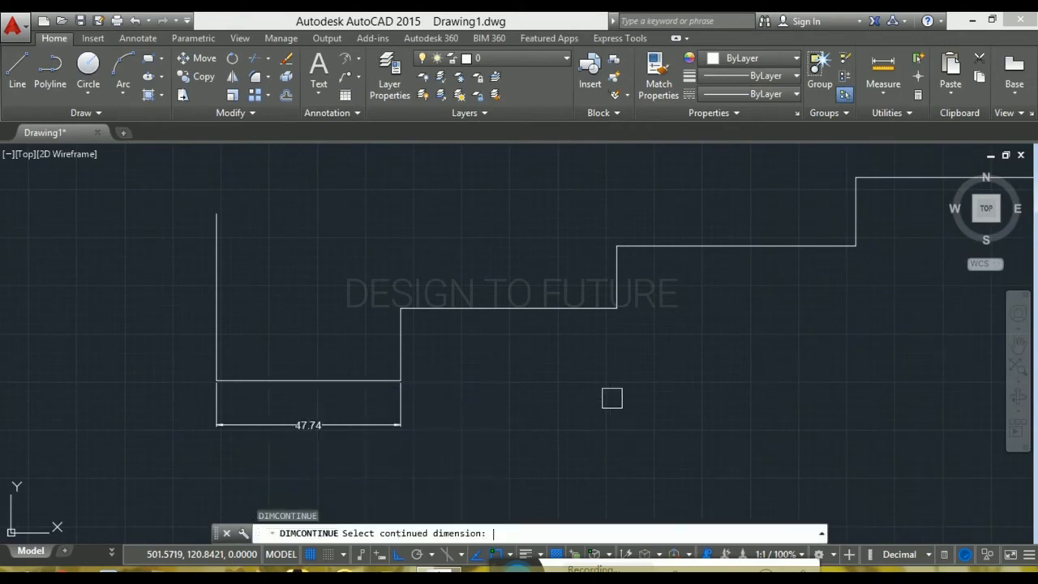
{"action": "left_click", "coordinate": [339, 425]}
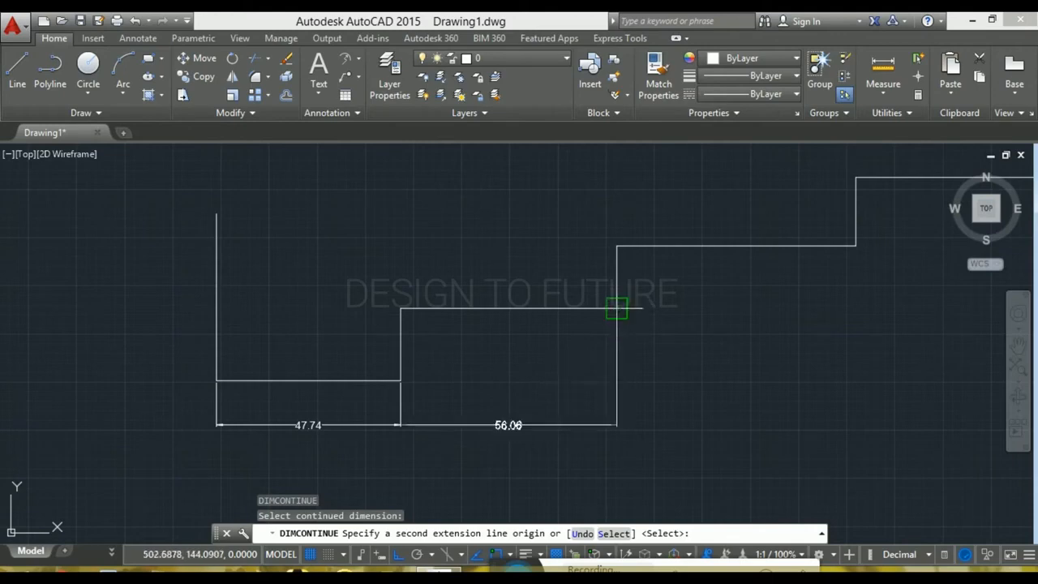
{"action": "left_click", "coordinate": [616, 309]}
{"action": "middle_click_drag", "start_coordinate": [750, 358], "coordinate": [567, 408]}
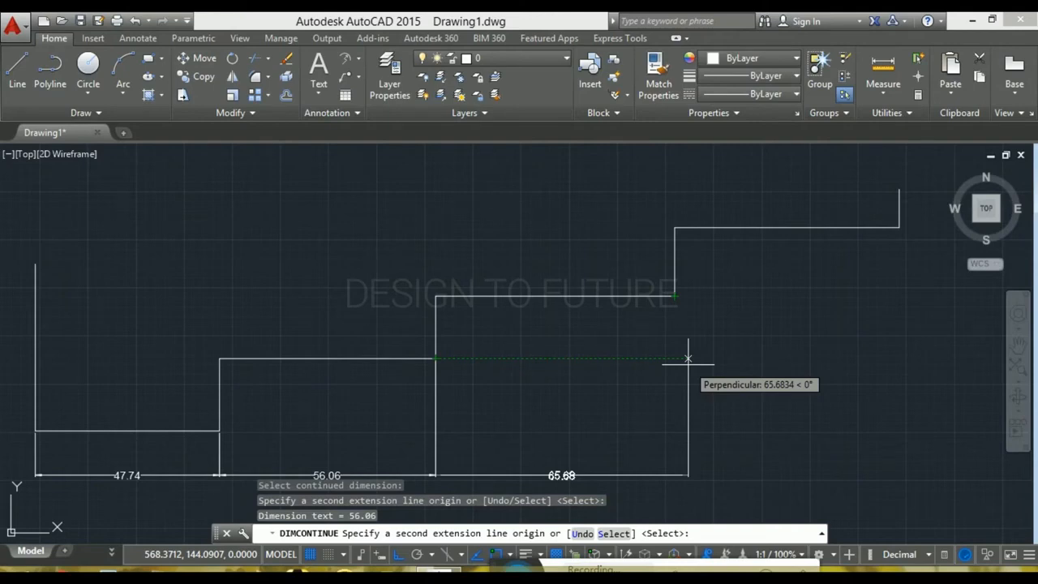
{"action": "middle_click_drag", "start_coordinate": [686, 352], "coordinate": [600, 324]}
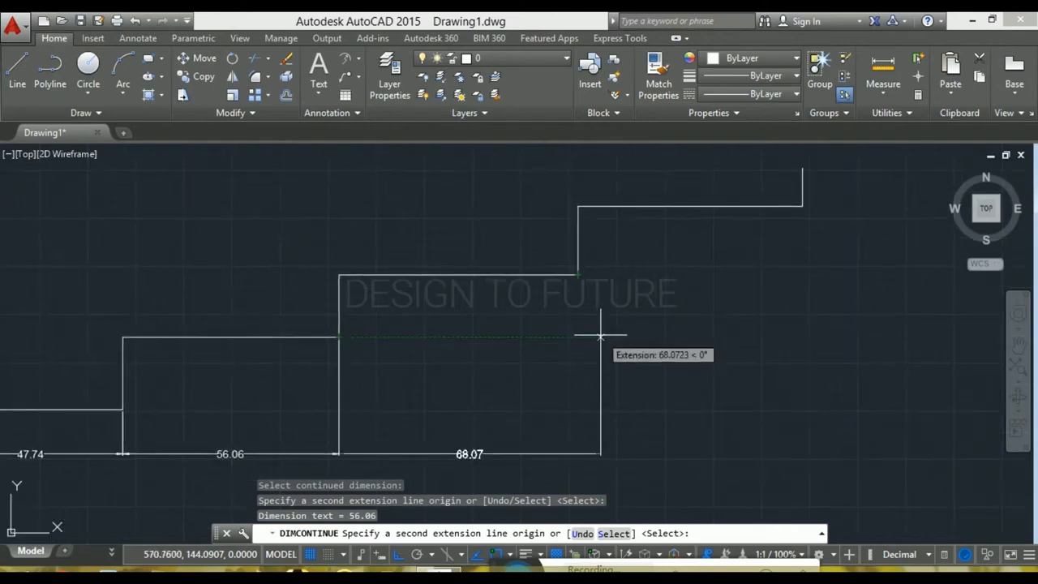
{"action": "left_click", "coordinate": [577, 276]}
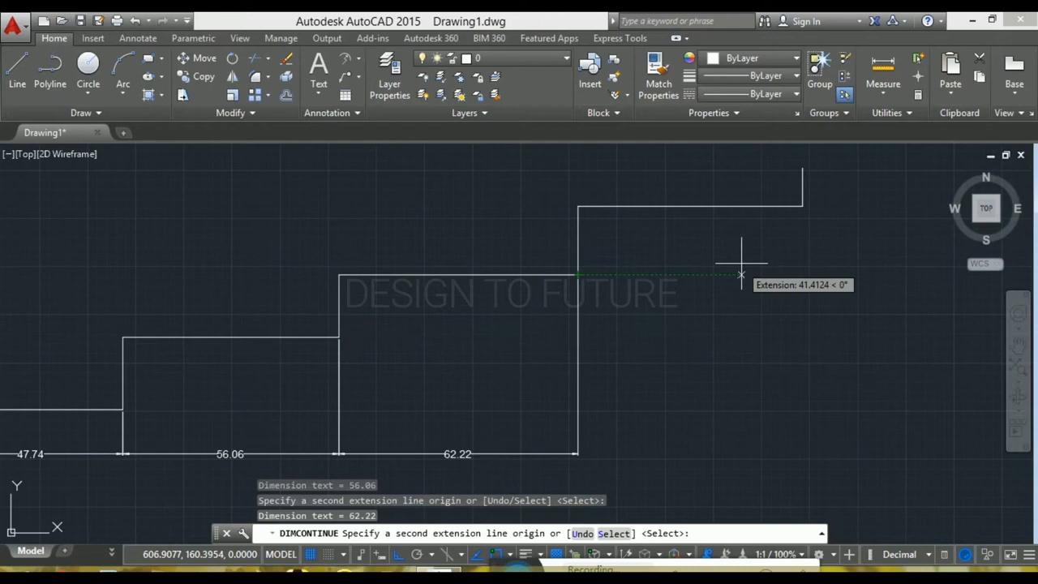
{"action": "left_click", "coordinate": [802, 207]}
{"action": "key", "text": "Return"}
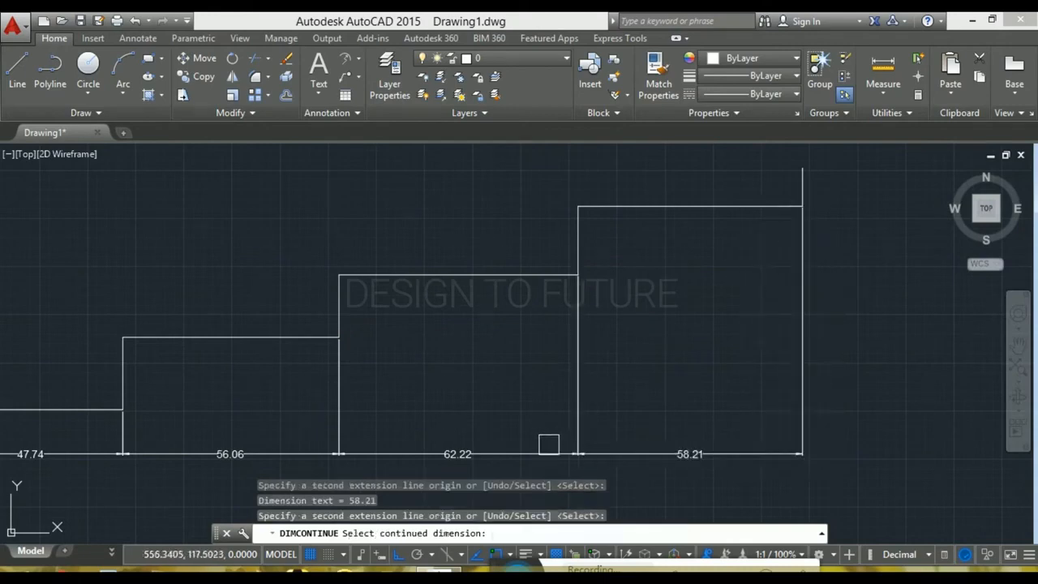
{"action": "scroll", "coordinate": [474, 406], "scroll_direction": "down", "scroll_amount": 2}
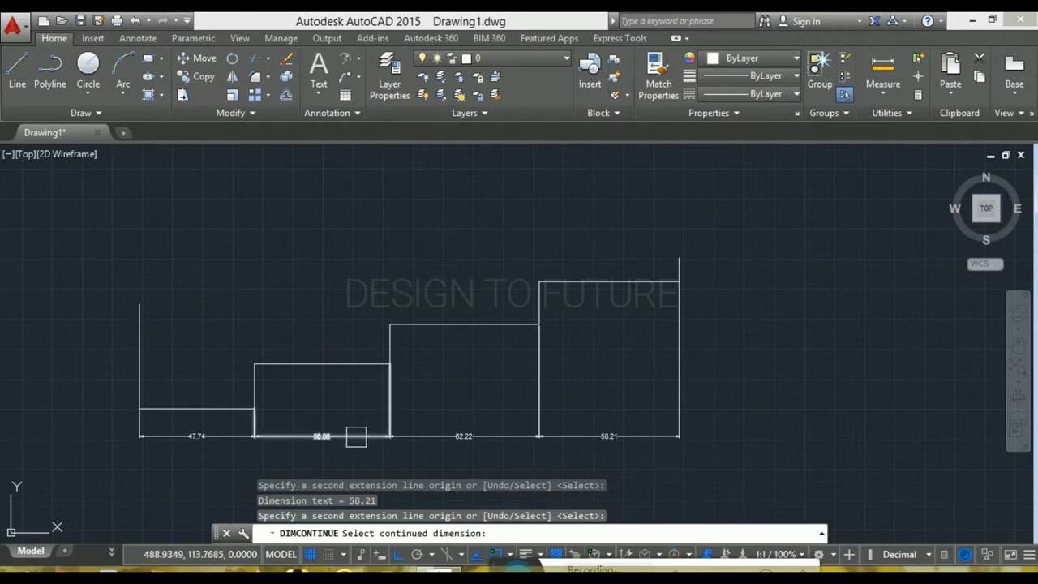
{"action": "key", "text": "Return"}
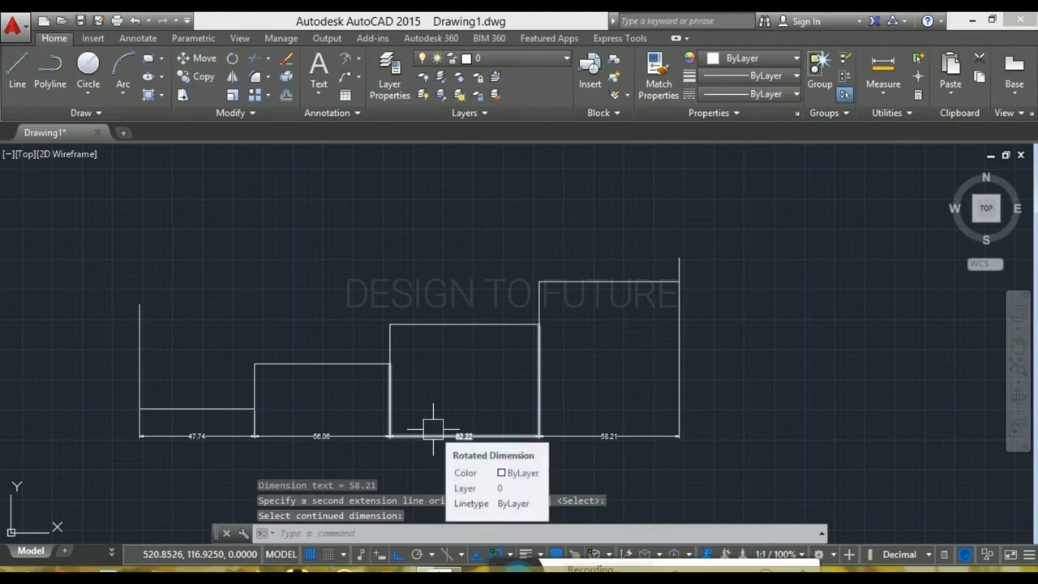
{"action": "left_click", "coordinate": [138, 39]}
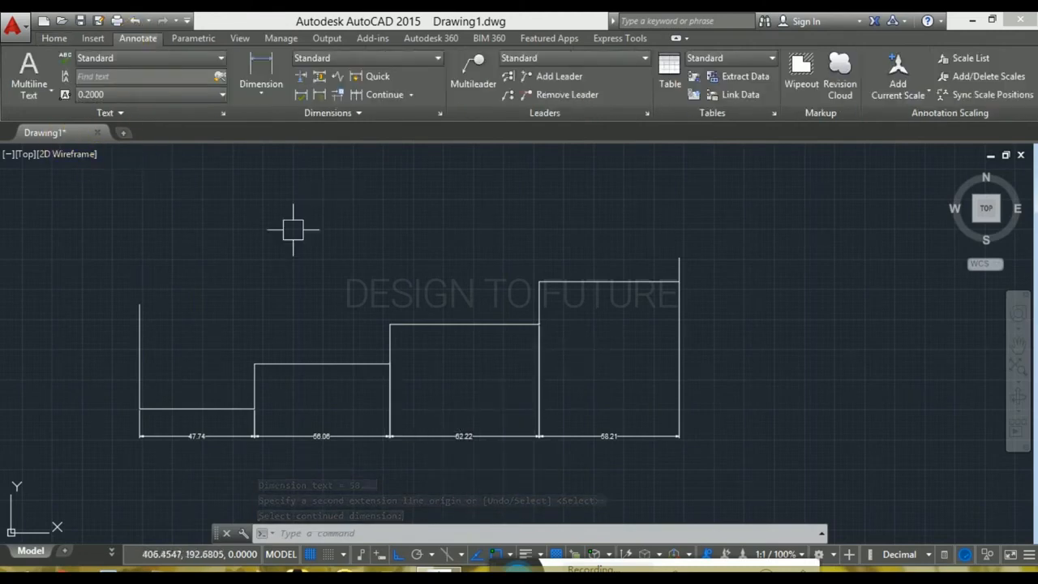
{"action": "left_click", "coordinate": [412, 96]}
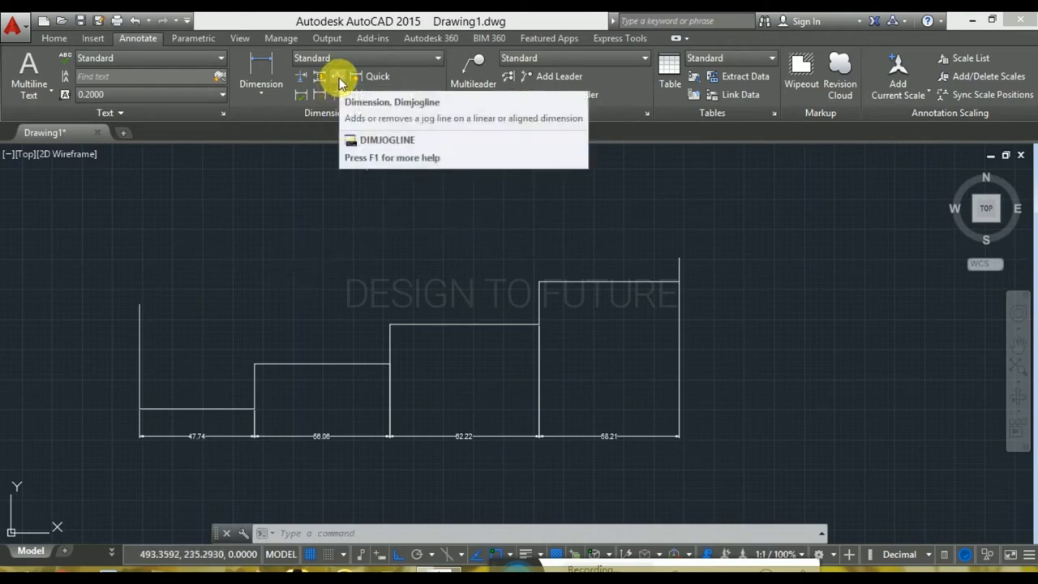
{"action": "left_click", "coordinate": [54, 38]}
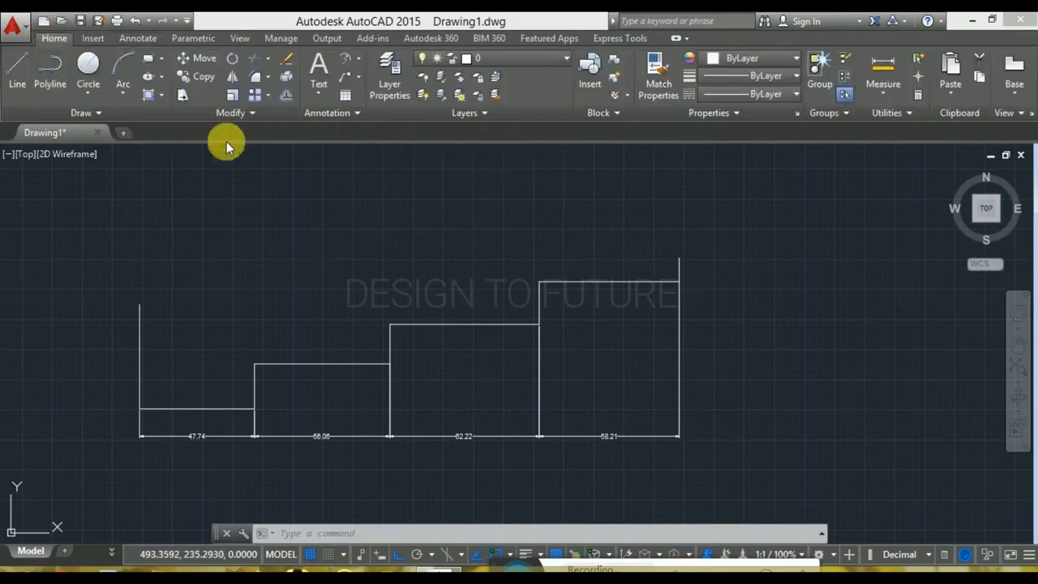
{"action": "left_click", "coordinate": [361, 63]}
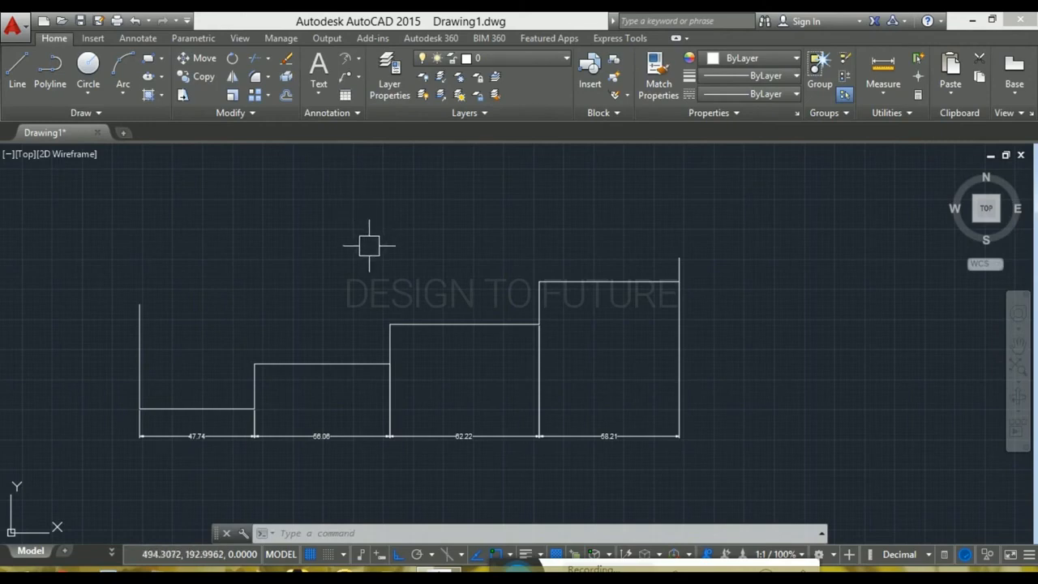
{"action": "mouse_move", "coordinate": [722, 360]}
{"action": "middle_mouse_down"}
{"action": "mouse_move", "coordinate": [578, 367]}
{"action": "mouse_move", "coordinate": [406, 417]}
{"action": "middle_mouse_up"}
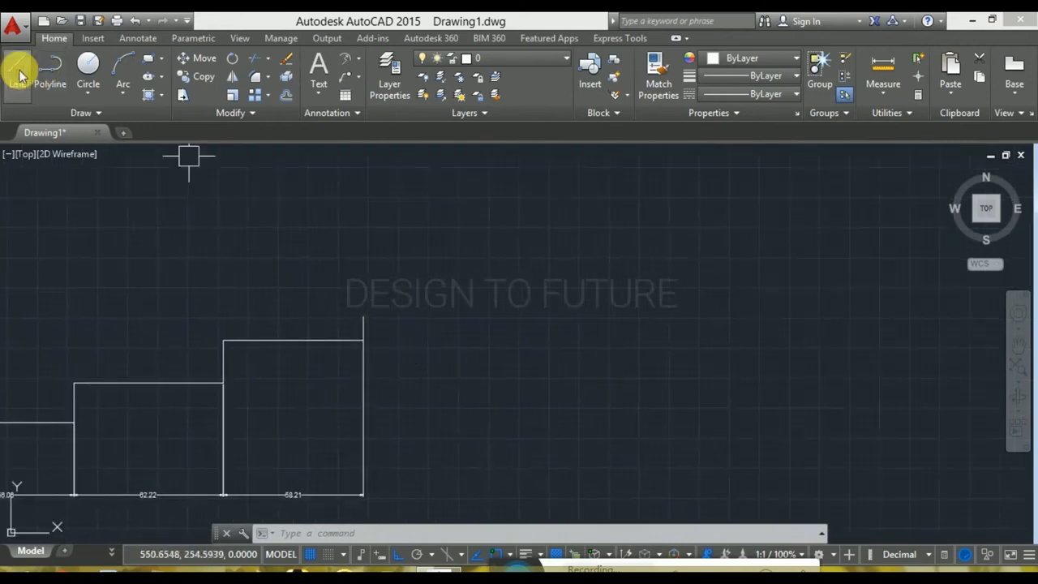
{"action": "left_click", "coordinate": [21, 75]}
{"action": "scroll", "coordinate": [333, 350], "scroll_direction": "up", "scroll_amount": 2}
{"action": "mouse_move", "coordinate": [361, 331]}
{"action": "middle_mouse_down"}
{"action": "mouse_move", "coordinate": [375, 248]}
{"action": "mouse_move", "coordinate": [429, 206]}
{"action": "middle_mouse_up"}
{"action": "key", "text": "Escape"}
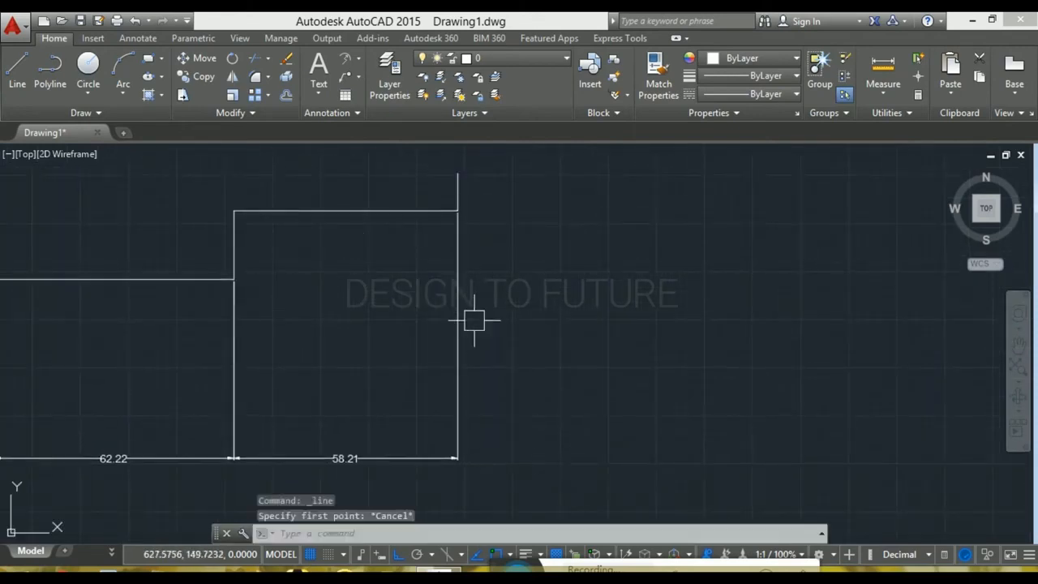
{"action": "key", "text": "Escape"}
Add a vertical linear dimension to the riser between the third and fourth treads, placed outside the profile's right edge
{"action": "type", "text": "dli"}
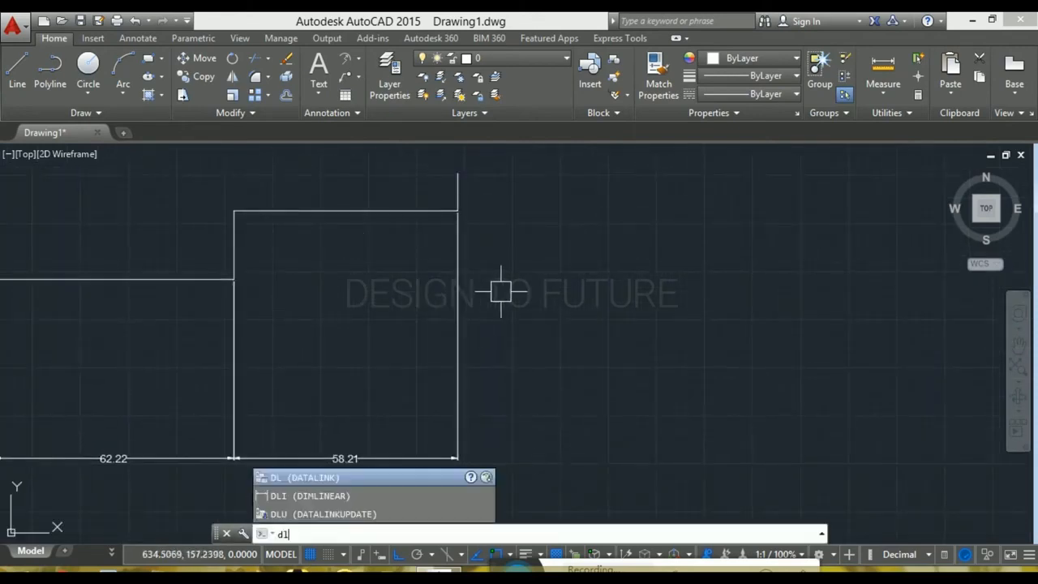
{"action": "key", "text": "Return"}
{"action": "left_click", "coordinate": [233, 211]}
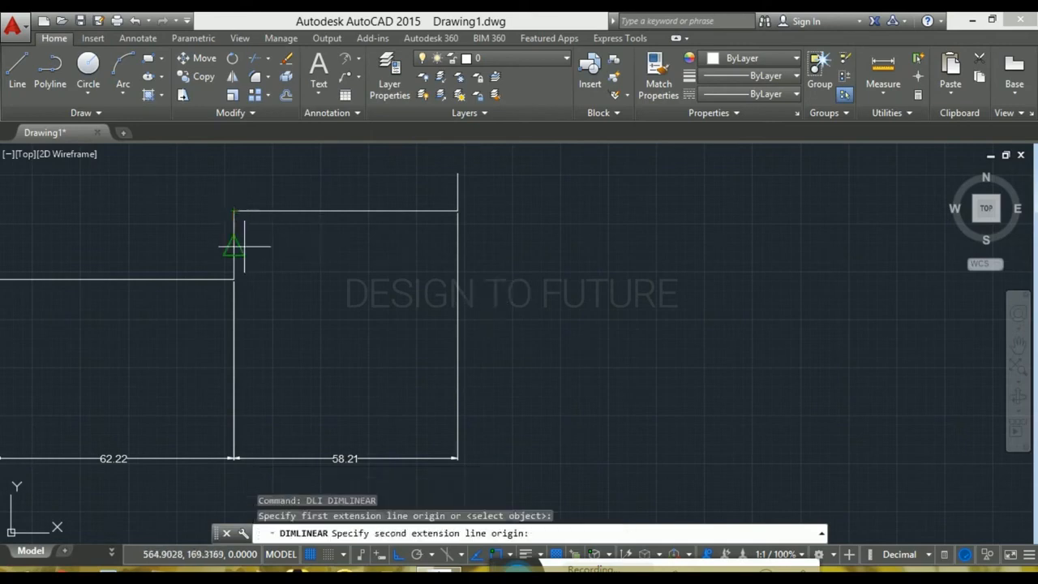
{"action": "left_click", "coordinate": [234, 279]}
{"action": "left_click", "coordinate": [551, 245]}
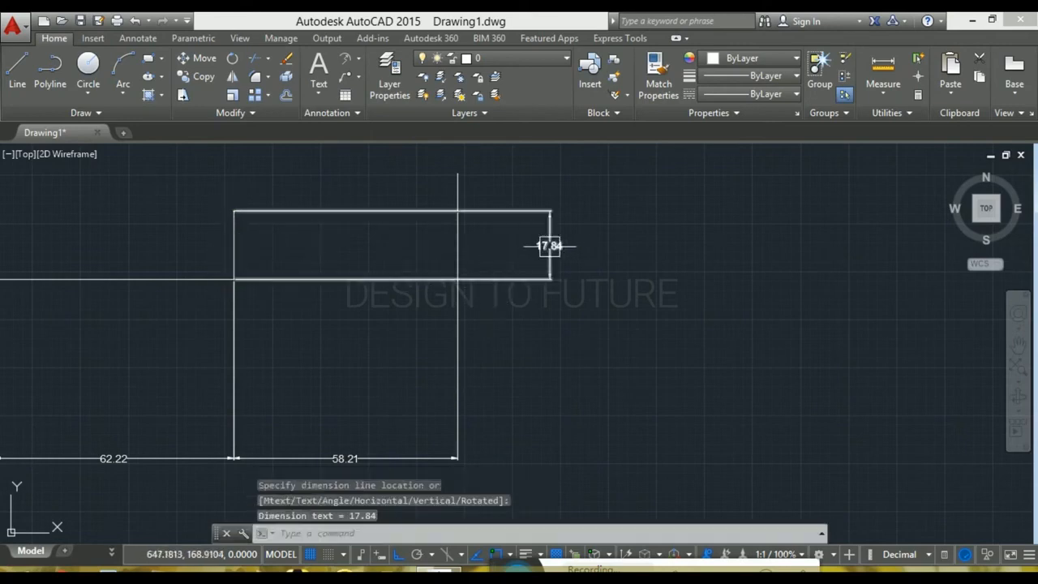
Use DIMBREAK to break the highest tread's right extension line where the riser dimension's lower extension line crosses it
{"action": "scroll", "coordinate": [503, 243], "scroll_direction": "up", "scroll_amount": 2}
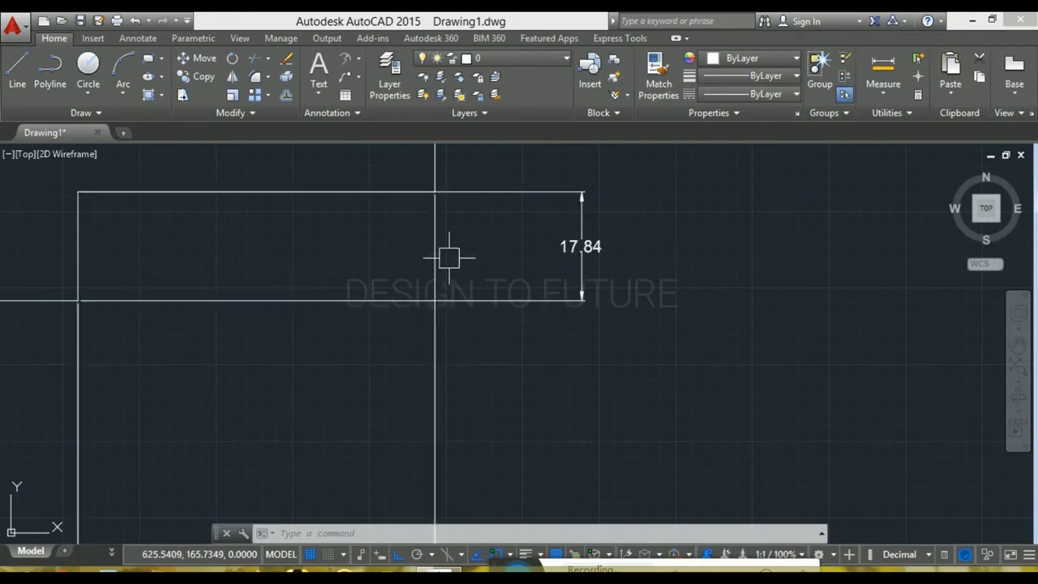
{"action": "scroll", "coordinate": [450, 248], "scroll_direction": "up", "scroll_amount": 2}
{"action": "scroll", "coordinate": [434, 271], "scroll_direction": "down", "scroll_amount": 2}
{"action": "middle_click_drag", "start_coordinate": [435, 268], "coordinate": [482, 285]}
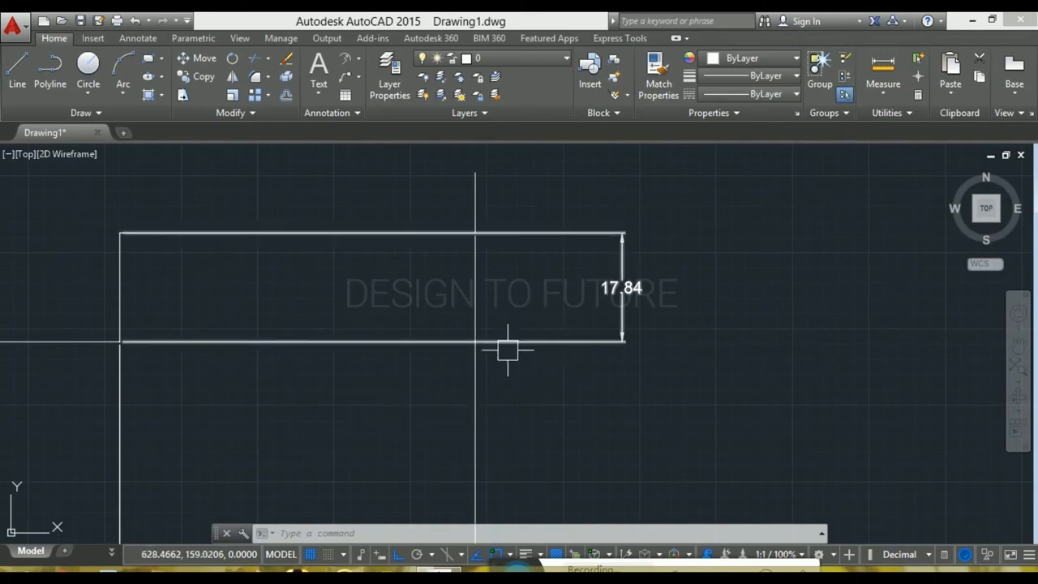
{"action": "mouse_move", "coordinate": [514, 373]}
{"action": "middle_mouse_down"}
{"action": "mouse_move", "coordinate": [506, 333]}
{"action": "mouse_move", "coordinate": [509, 381]}
{"action": "middle_mouse_up"}
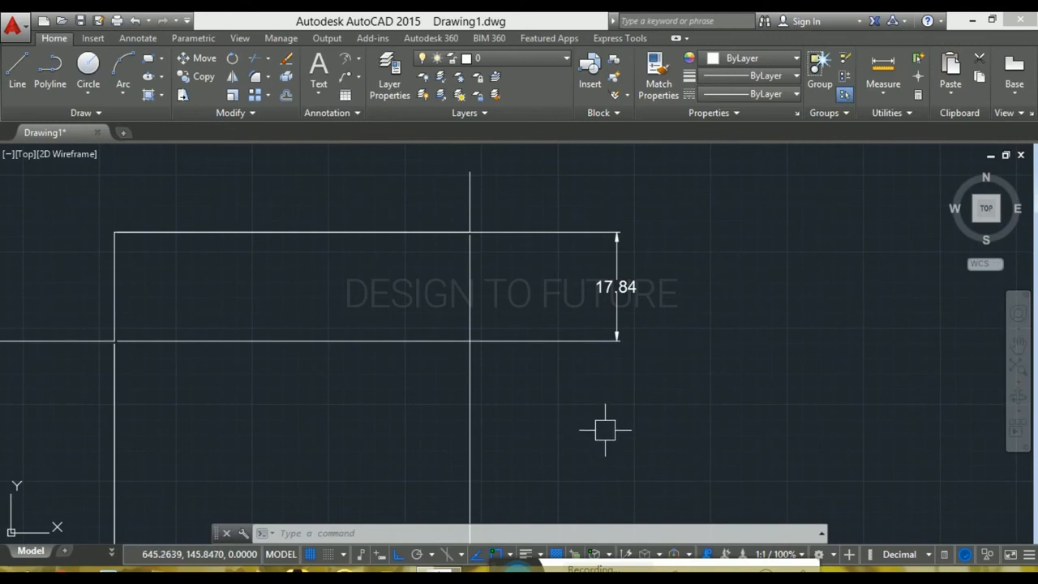
{"action": "type", "text": "d"}
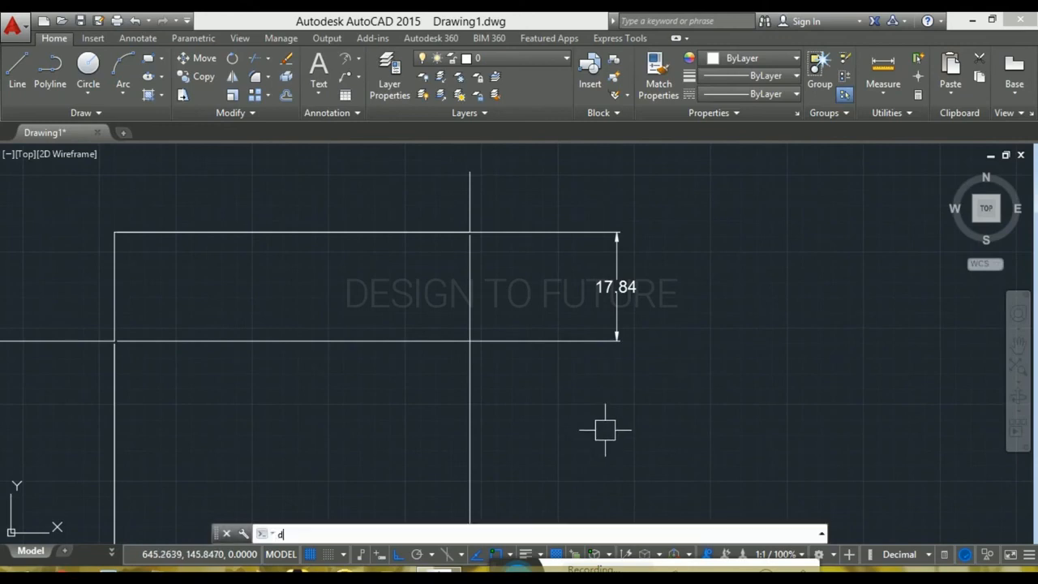
{"action": "type", "text": "imbr"}
{"action": "key", "text": "Return"}
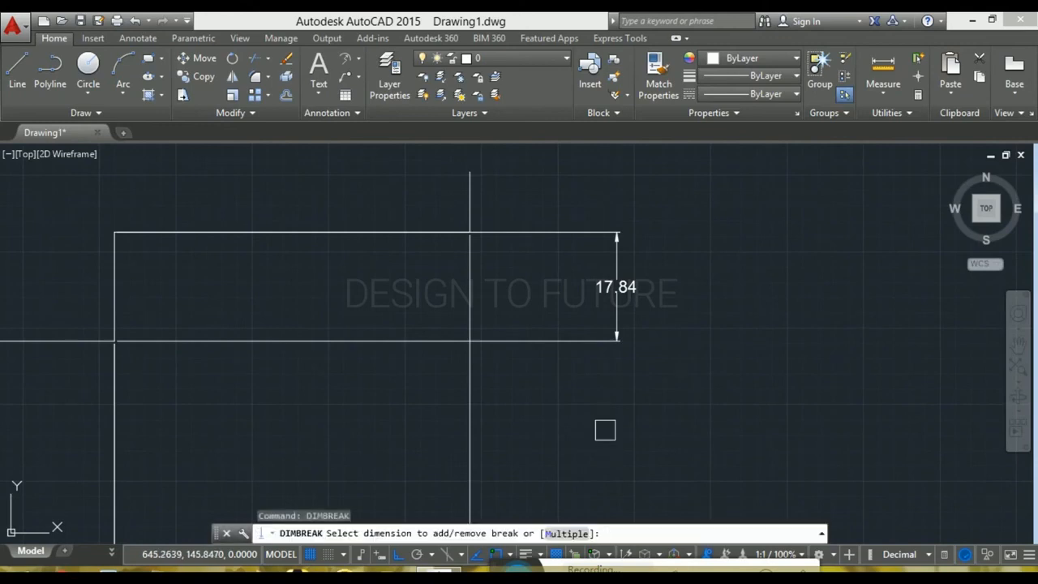
{"action": "left_click", "coordinate": [472, 312]}
{"action": "left_click", "coordinate": [509, 338]}
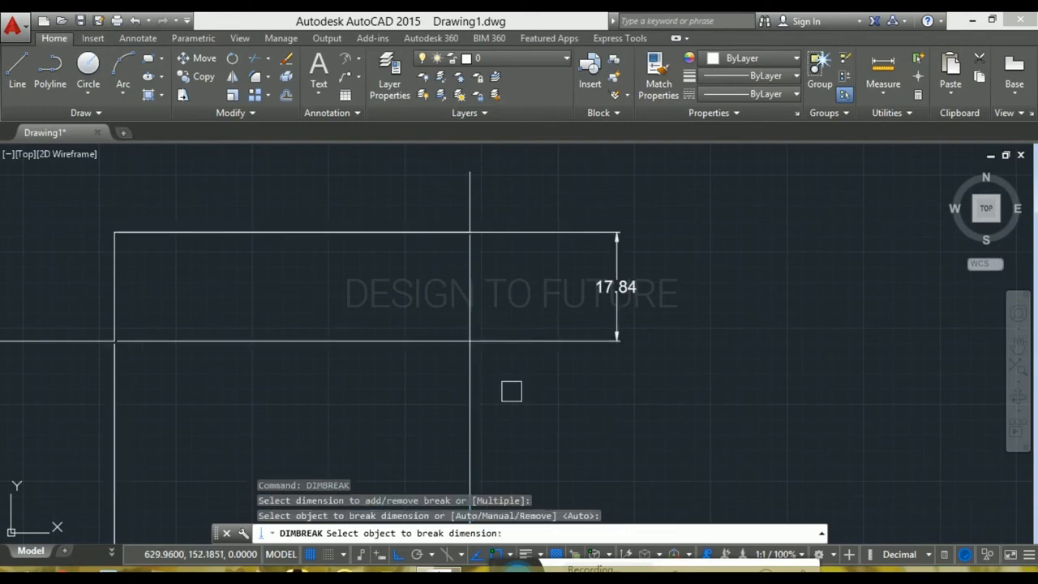
{"action": "scroll", "coordinate": [478, 346], "scroll_direction": "up", "scroll_amount": 4}
{"action": "scroll", "coordinate": [477, 347], "scroll_direction": "up", "scroll_amount": 5}
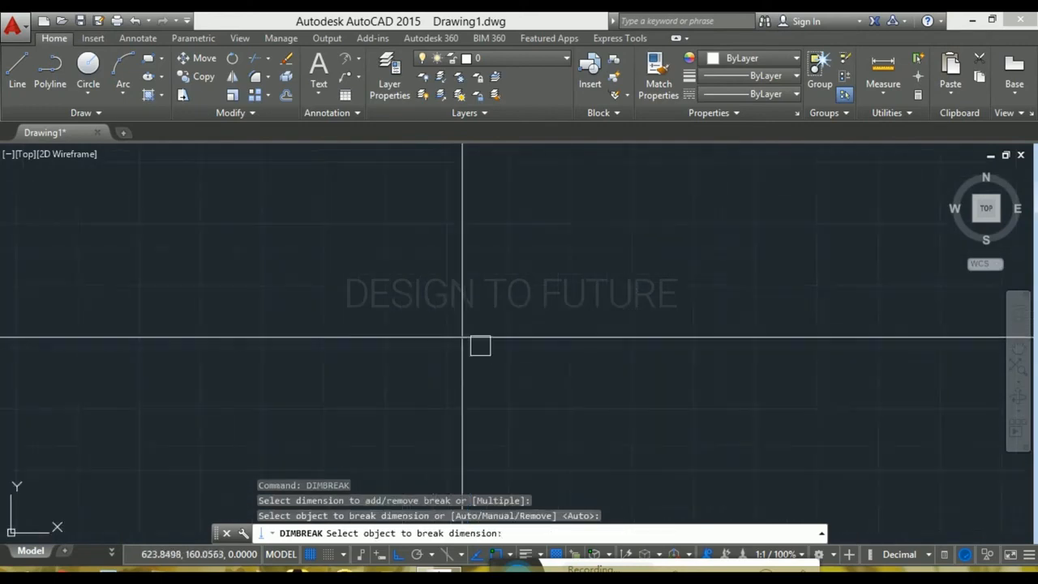
{"action": "scroll", "coordinate": [467, 339], "scroll_direction": "up", "scroll_amount": 6}
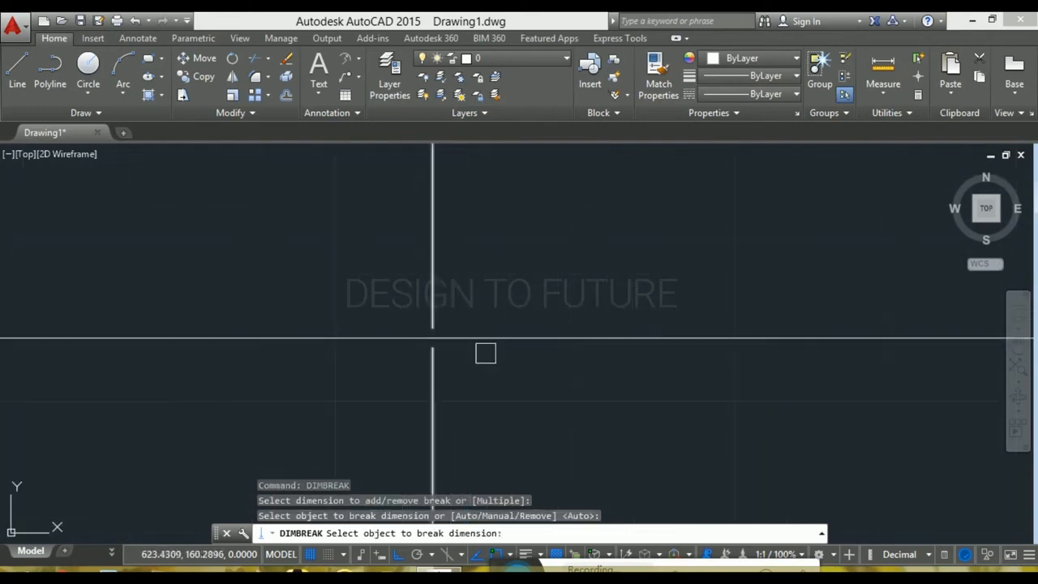
{"action": "key", "text": "Escape"}
Set the dimension break size to 4 in the Standard dimension style and examine the gap at the crossing extension lines
{"action": "scroll", "coordinate": [526, 382], "scroll_direction": "down", "scroll_amount": 2}
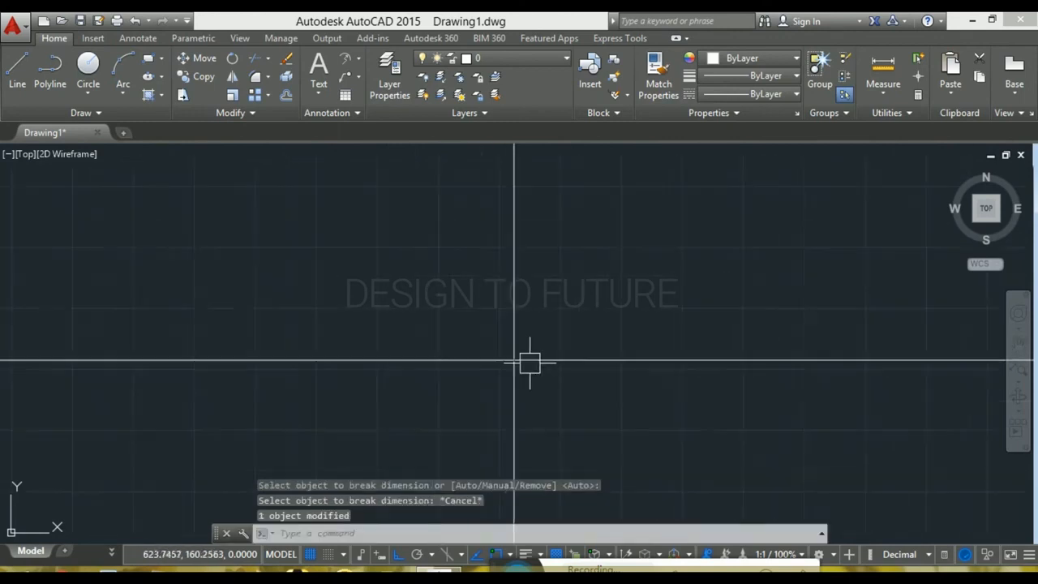
{"action": "scroll", "coordinate": [606, 315], "scroll_direction": "down", "scroll_amount": 3}
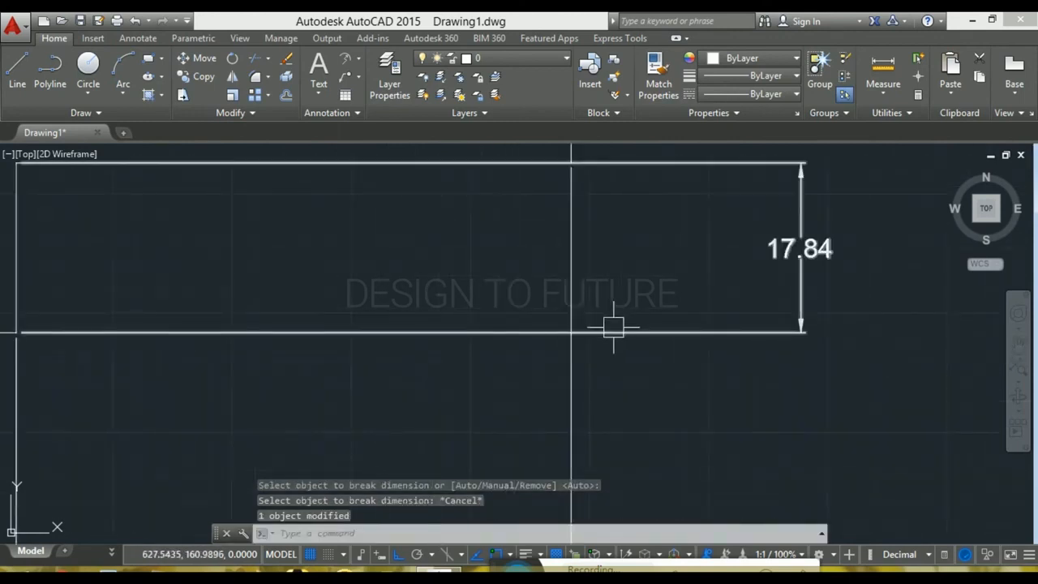
{"action": "type", "text": "d"}
{"action": "key", "text": "Return"}
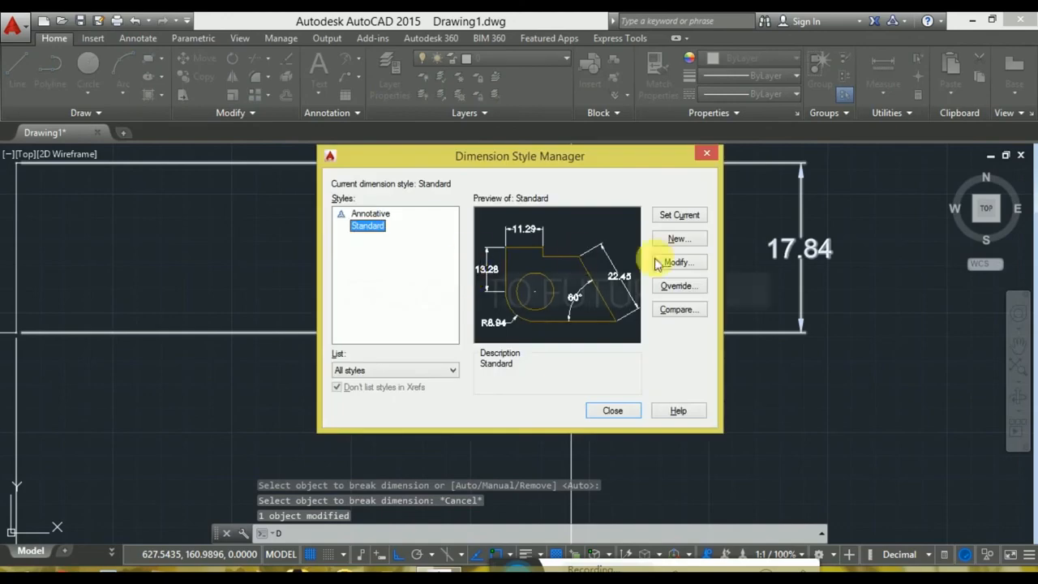
{"action": "left_click", "coordinate": [675, 263]}
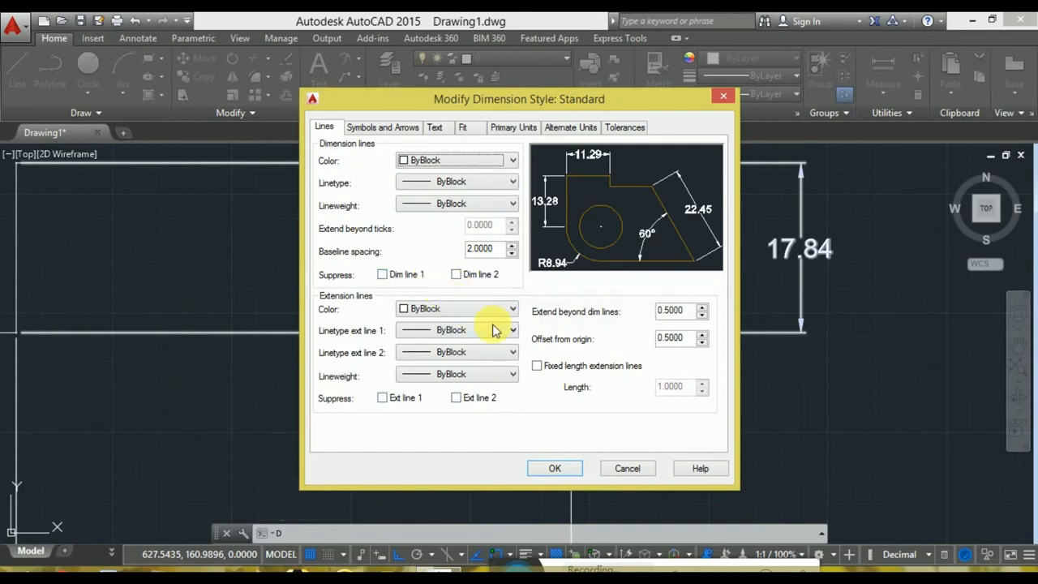
{"action": "left_click", "coordinate": [386, 129]}
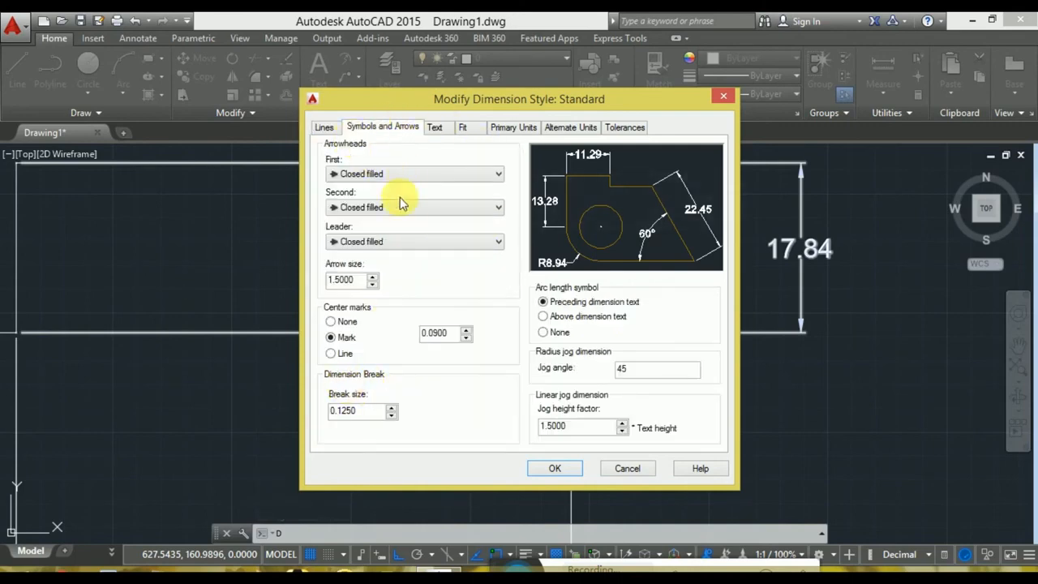
{"action": "left_click", "coordinate": [370, 412]}
{"action": "double_click", "coordinate": [344, 412]}
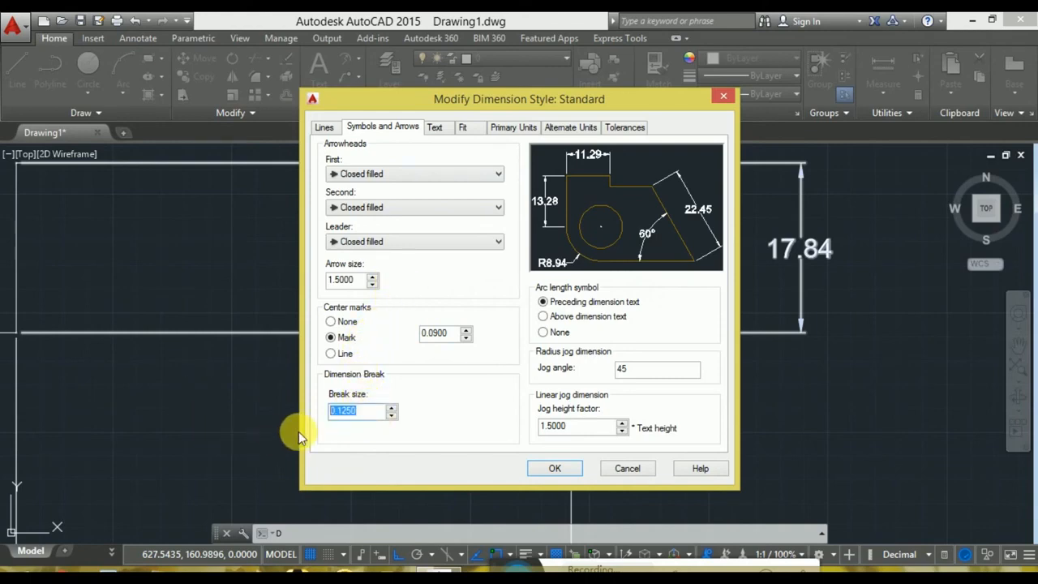
{"action": "type", "text": "4"}
{"action": "left_click", "coordinate": [563, 468]}
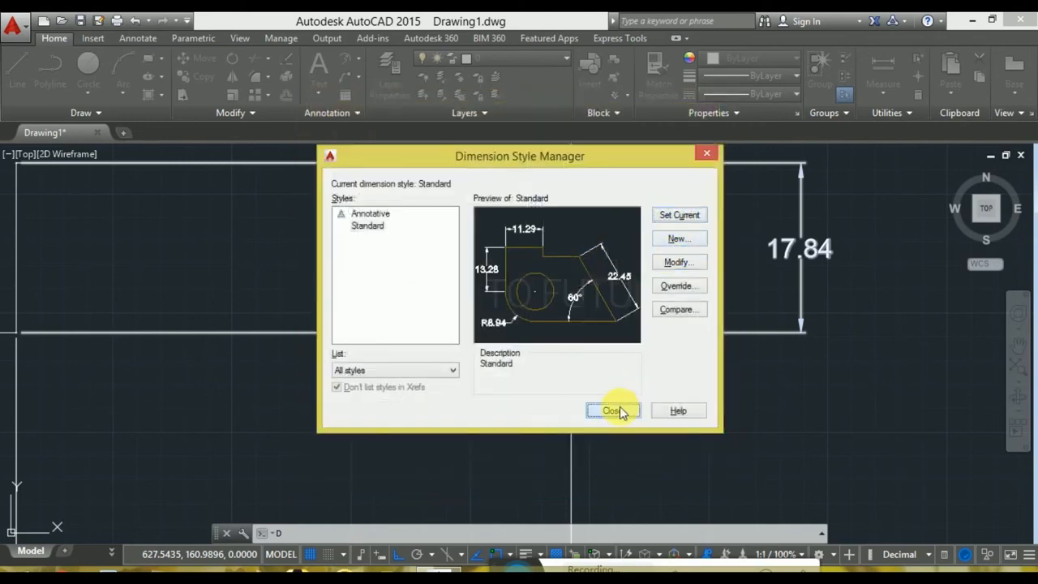
{"action": "left_click", "coordinate": [612, 409]}
{"action": "scroll", "coordinate": [598, 354], "scroll_direction": "down", "scroll_amount": 6}
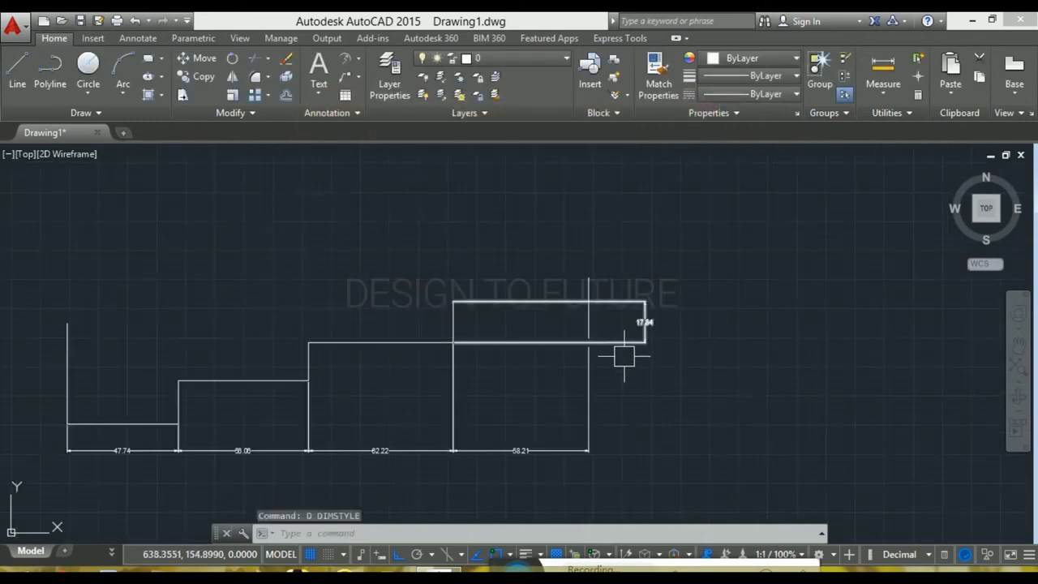
{"action": "scroll", "coordinate": [616, 349], "scroll_direction": "up", "scroll_amount": 4}
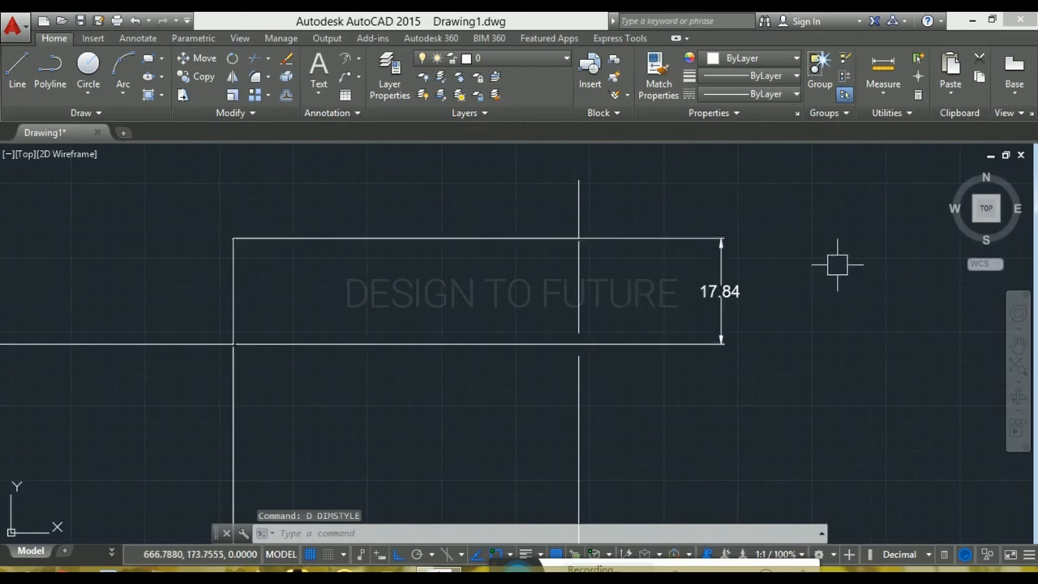
{"action": "middle_click_drag", "start_coordinate": [819, 274], "coordinate": [758, 312]}
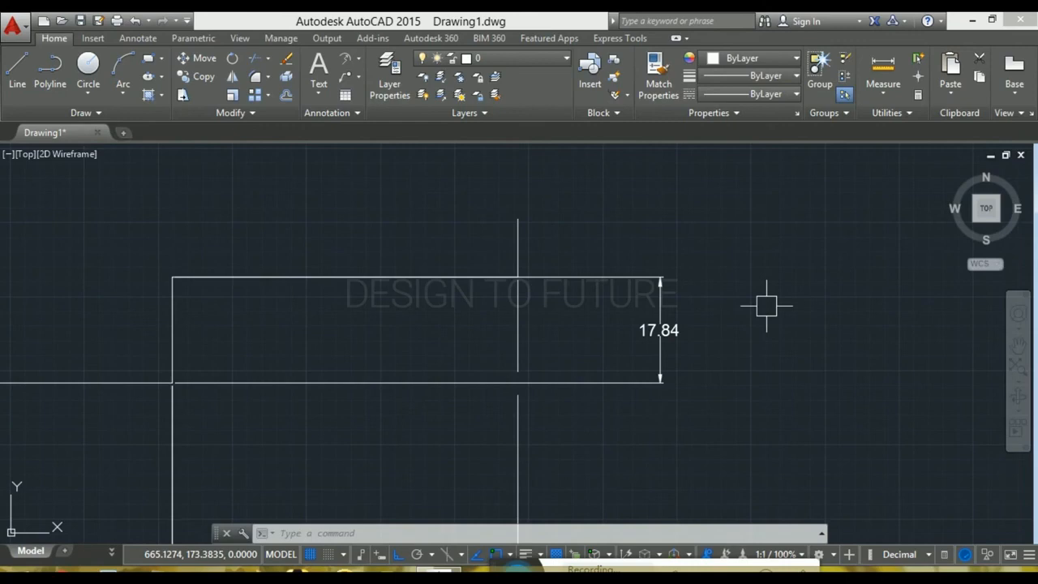
Start DIMINSPECT and select the highest tread's horizontal dimension as the one to inspect
{"action": "scroll", "coordinate": [653, 322], "scroll_direction": "down", "scroll_amount": 4}
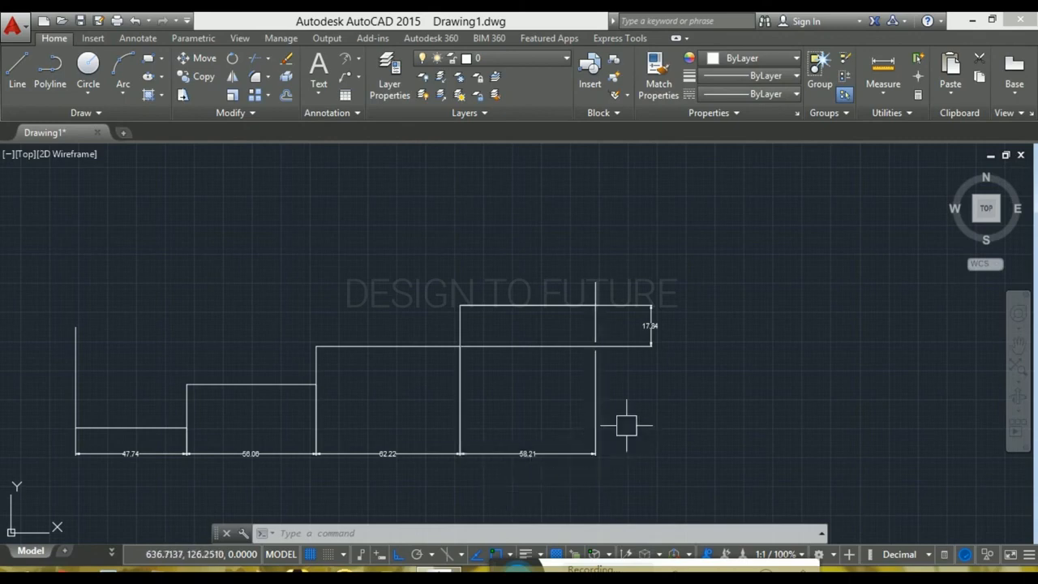
{"action": "type", "text": "diminsp"}
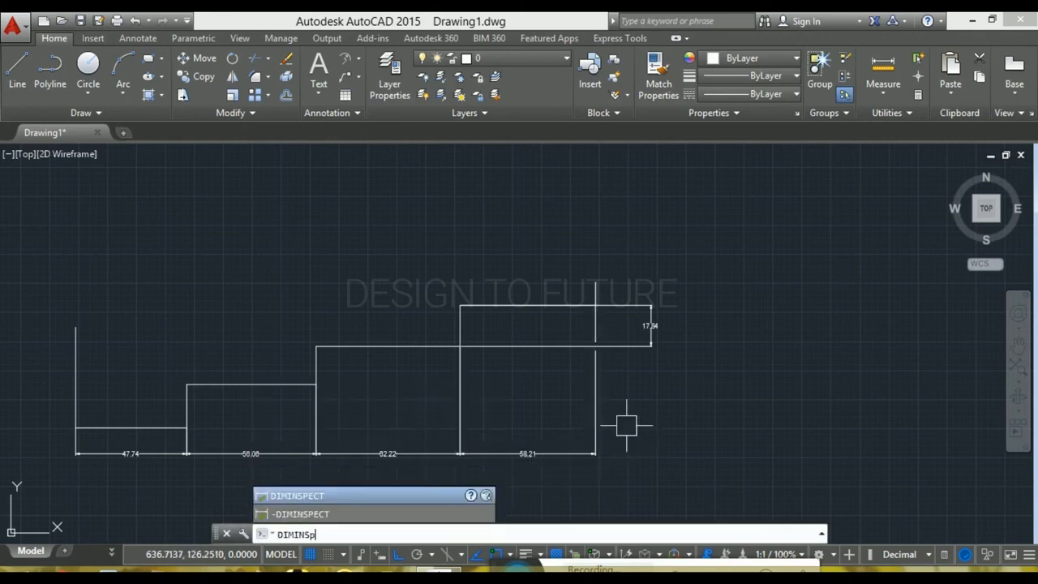
{"action": "type", "text": "ect"}
{"action": "key", "text": "Return"}
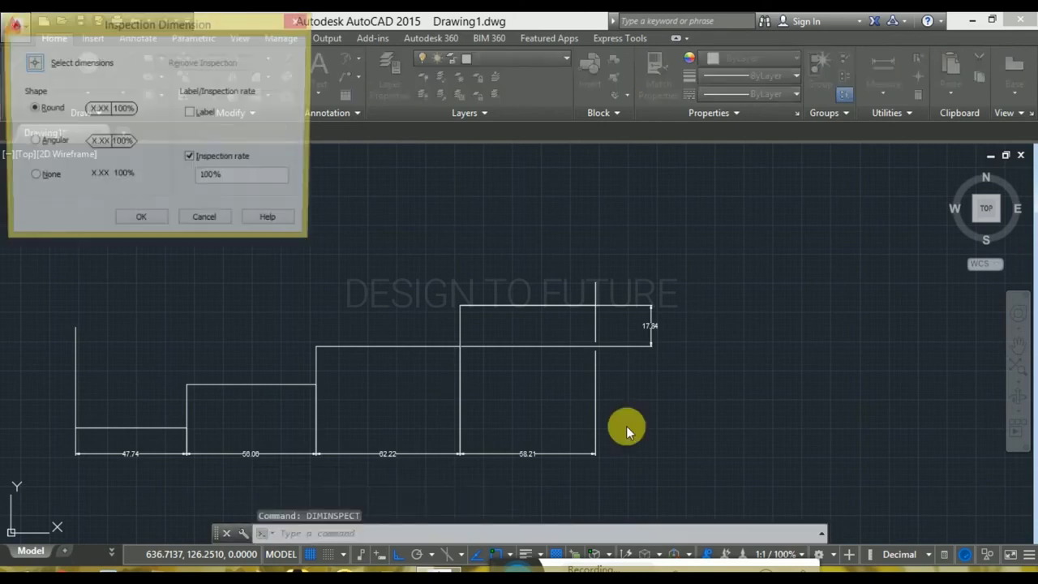
{"action": "left_click_drag", "start_coordinate": [144, 27], "coordinate": [201, 64]}
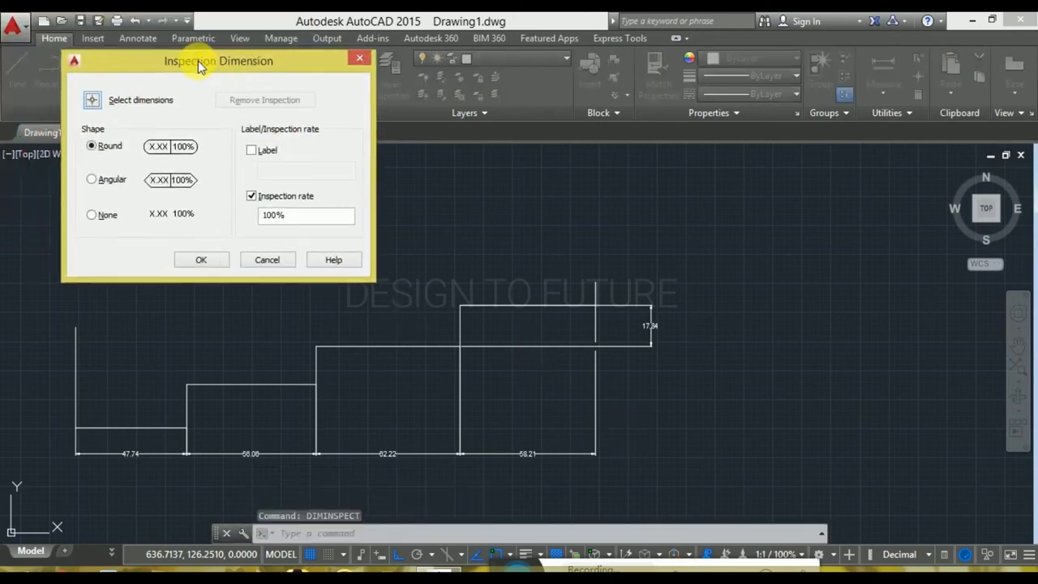
{"action": "left_click", "coordinate": [92, 100]}
{"action": "scroll", "coordinate": [527, 470], "scroll_direction": "up", "scroll_amount": 2}
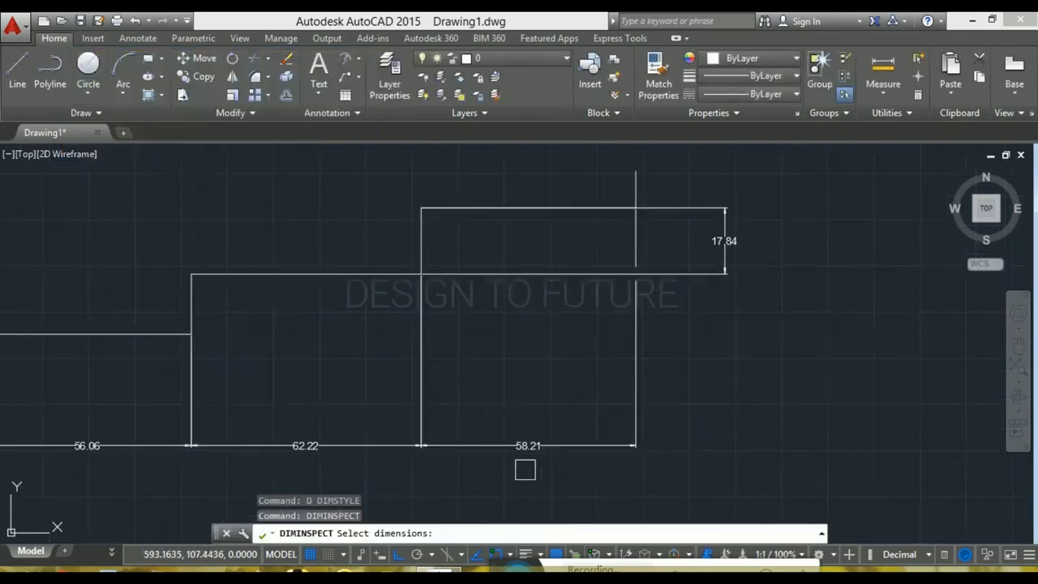
{"action": "left_click", "coordinate": [528, 444]}
{"action": "right_click", "coordinate": [538, 436]}
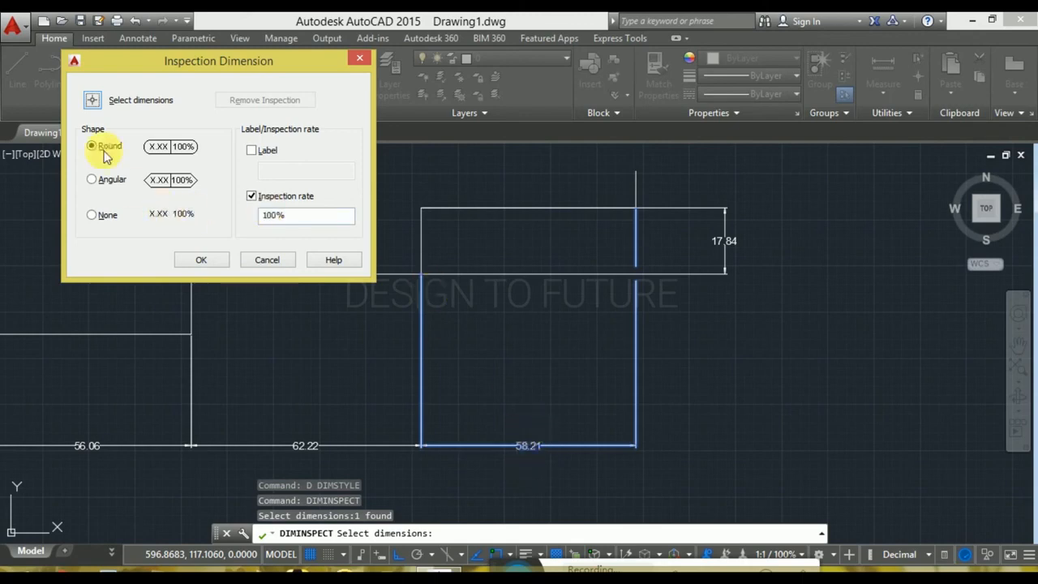
Apply a round inspection frame with label A and a 95% inspection rate to the highest tread's horizontal dimension
{"action": "double_click", "coordinate": [276, 215]}
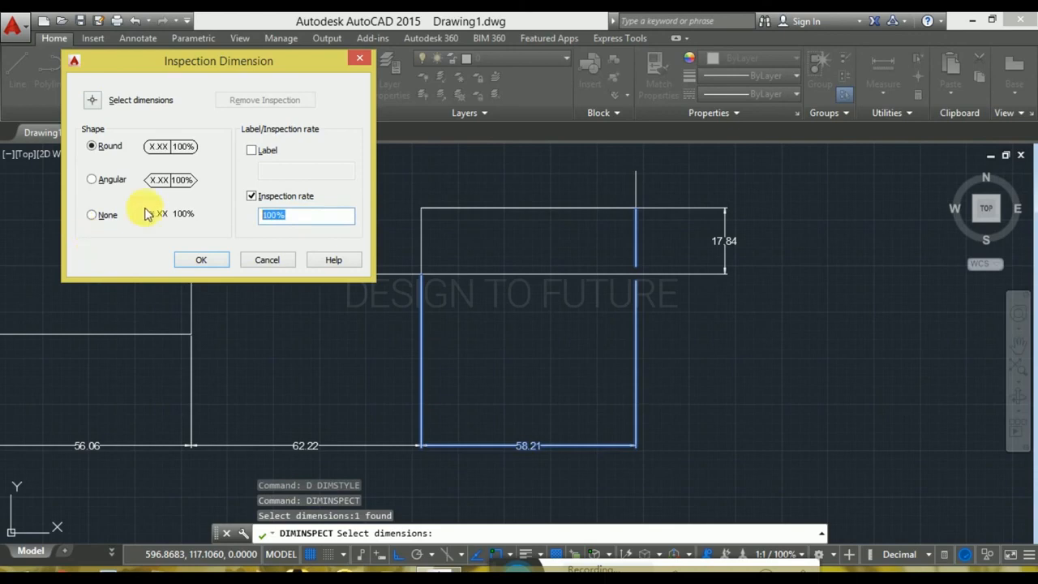
{"action": "left_click", "coordinate": [270, 216]}
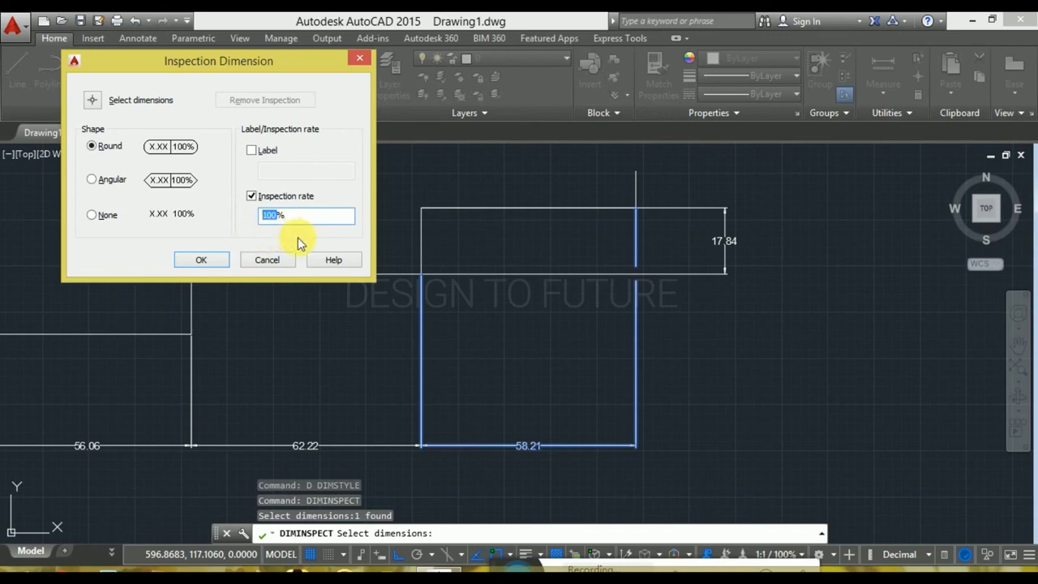
{"action": "type", "text": "95"}
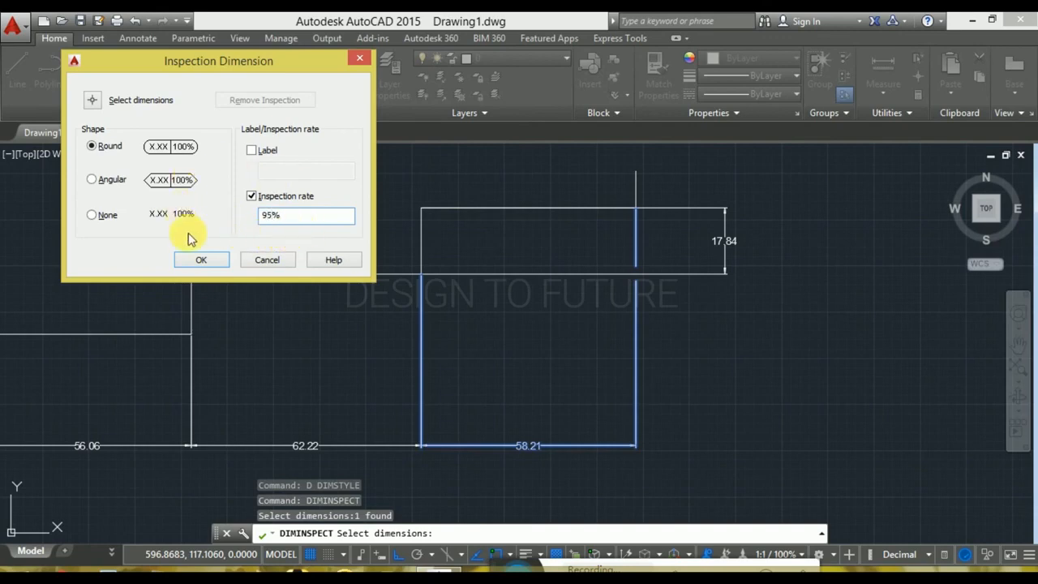
{"action": "left_click", "coordinate": [261, 150]}
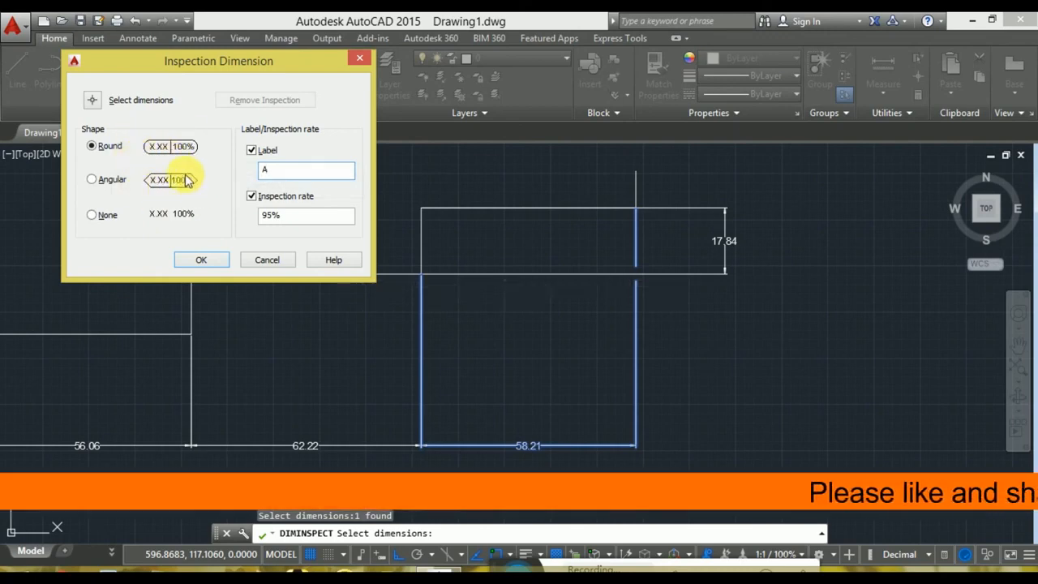
{"action": "left_click", "coordinate": [199, 260]}
{"action": "scroll", "coordinate": [537, 430], "scroll_direction": "up", "scroll_amount": 4}
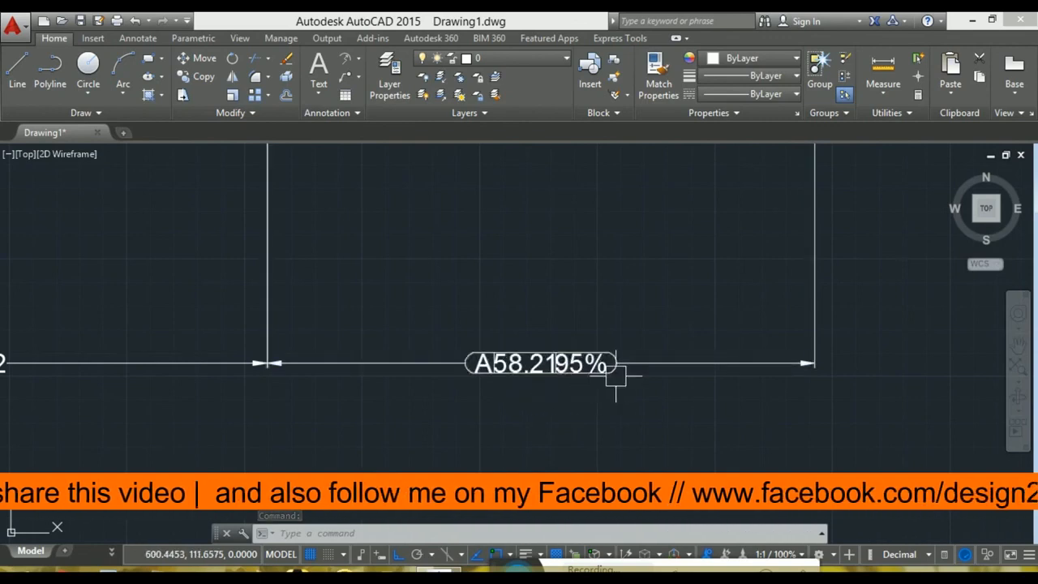
{"action": "scroll", "coordinate": [653, 345], "scroll_direction": "down", "scroll_amount": 4}
{"action": "middle_click_drag", "start_coordinate": [679, 283], "coordinate": [603, 390]}
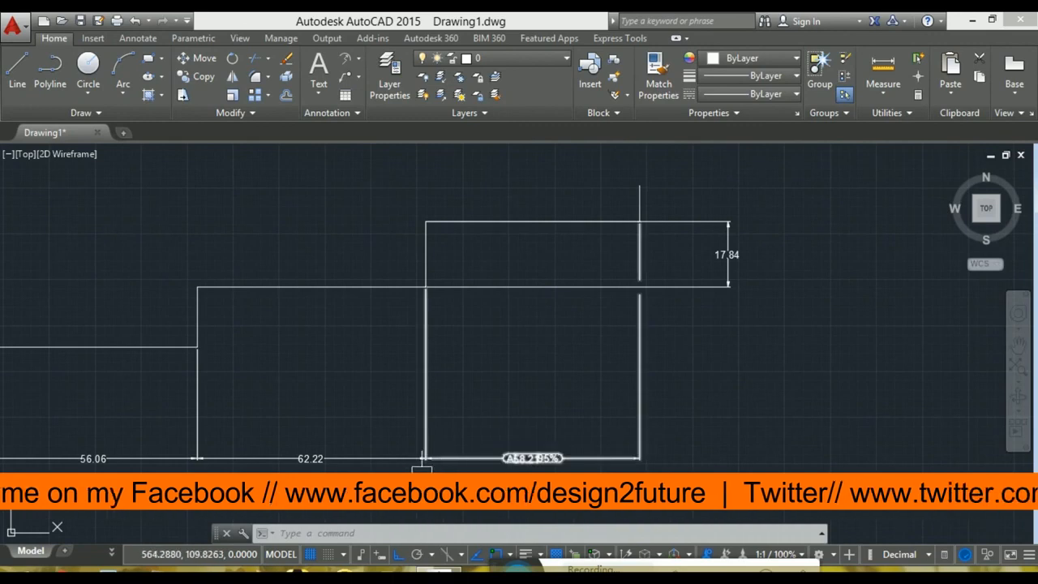
{"action": "scroll", "coordinate": [540, 474], "scroll_direction": "up", "scroll_amount": 2}
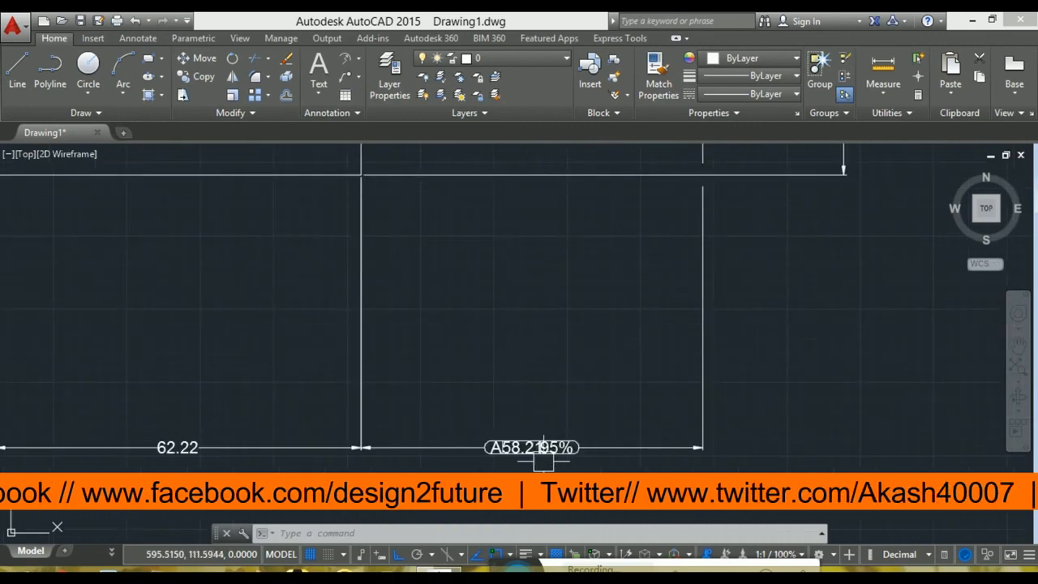
{"action": "scroll", "coordinate": [622, 446], "scroll_direction": "down", "scroll_amount": 2}
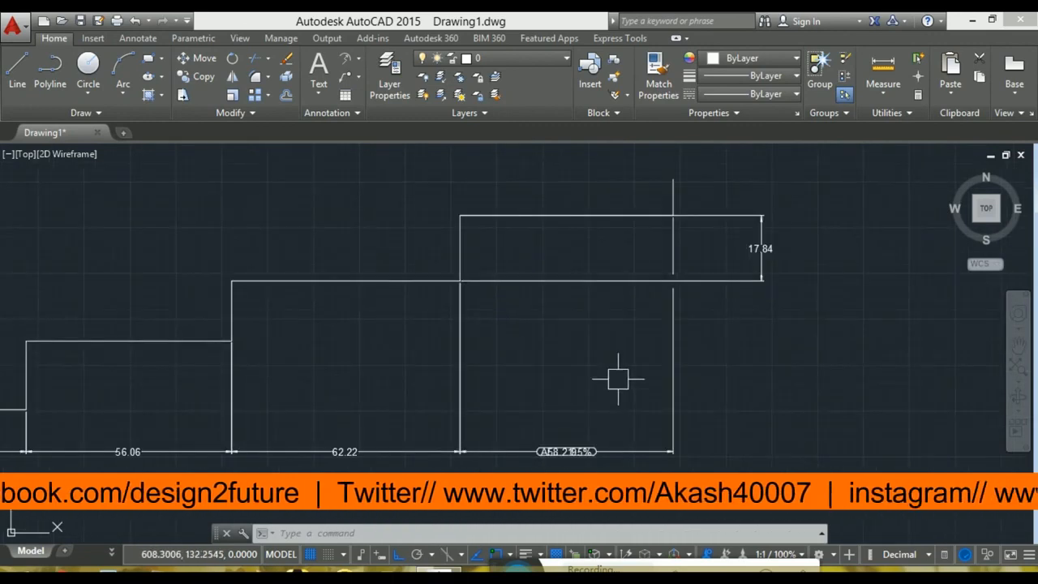
{"action": "scroll", "coordinate": [560, 454], "scroll_direction": "up", "scroll_amount": 2}
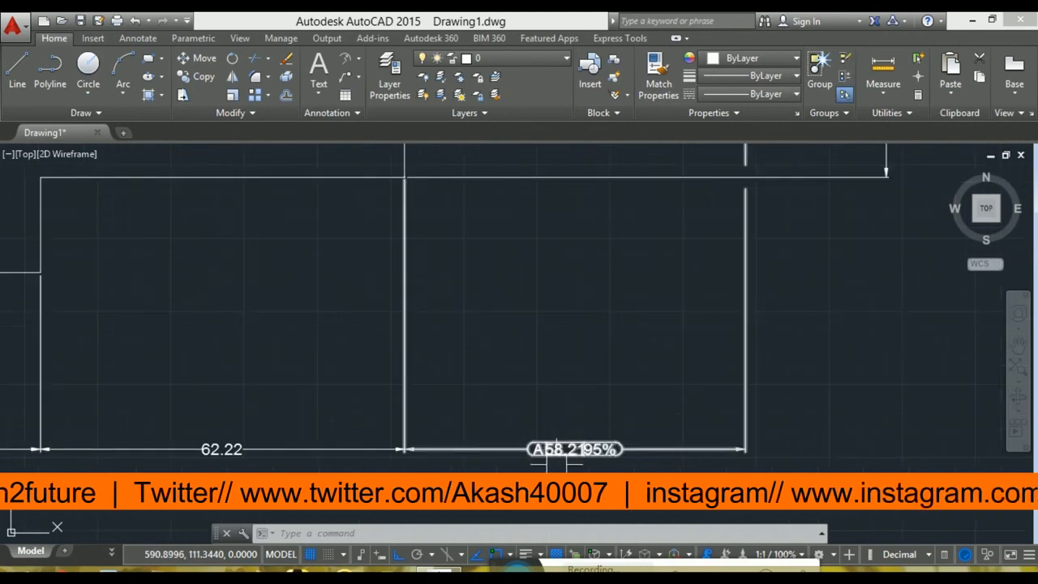